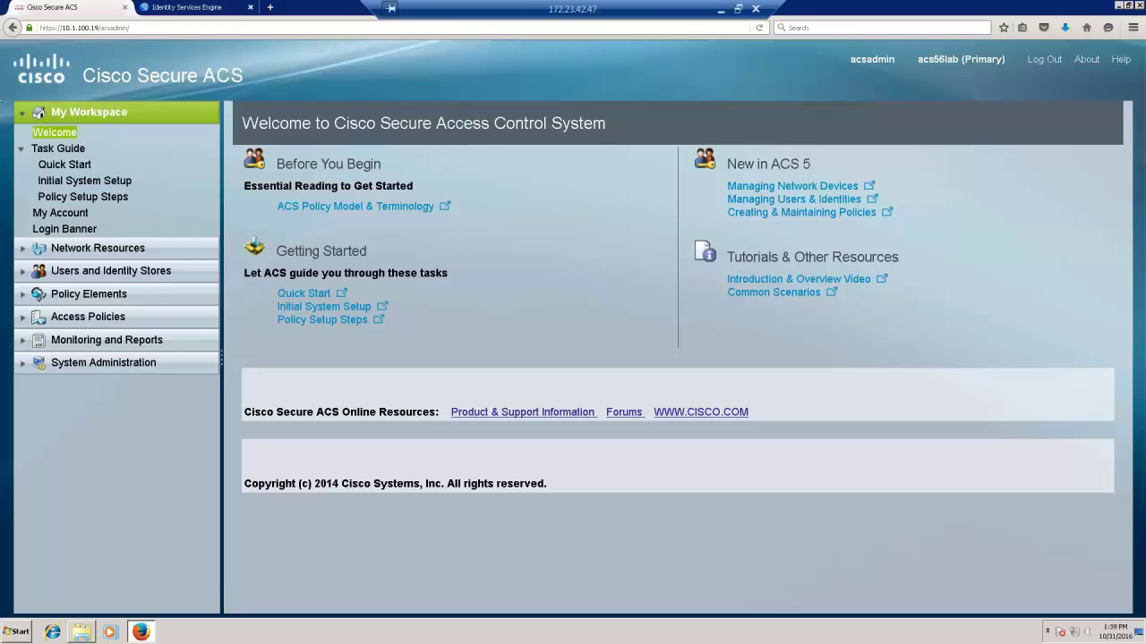
Inspect the Test Network Administrator shell profile's custom attributes, then cancel without saving.
click(89, 293)
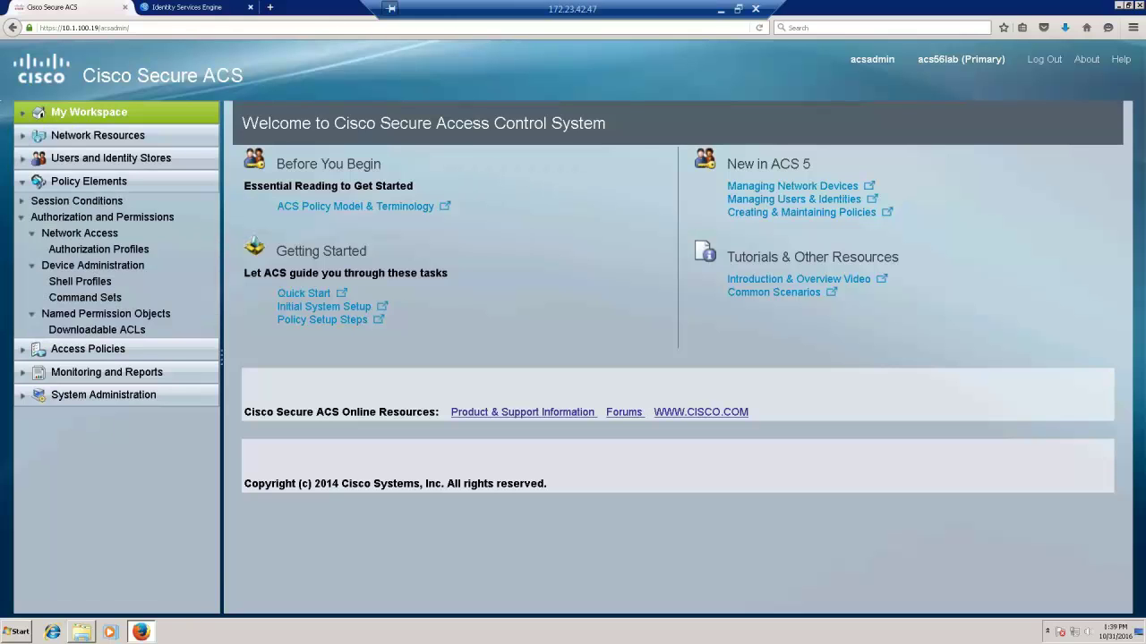
click(80, 281)
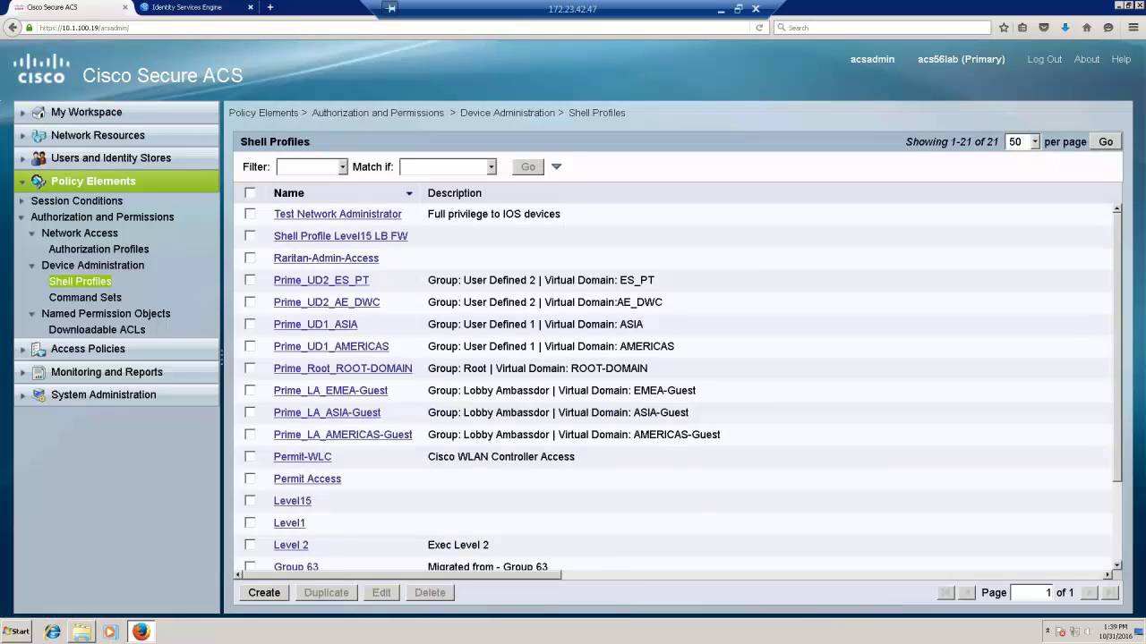
click(250, 214)
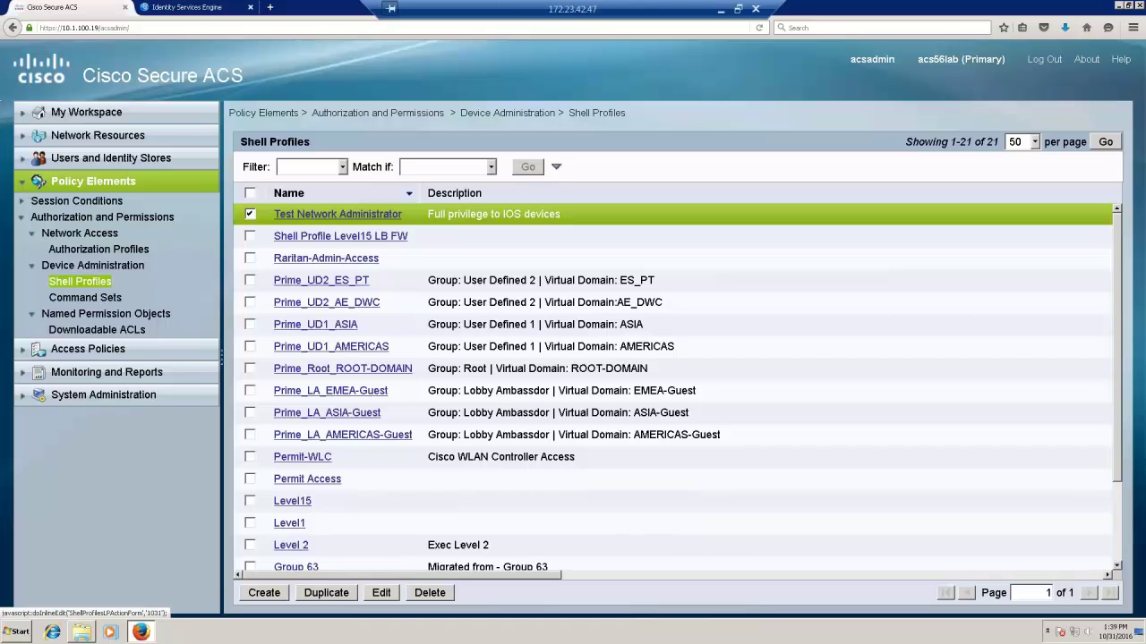
click(338, 214)
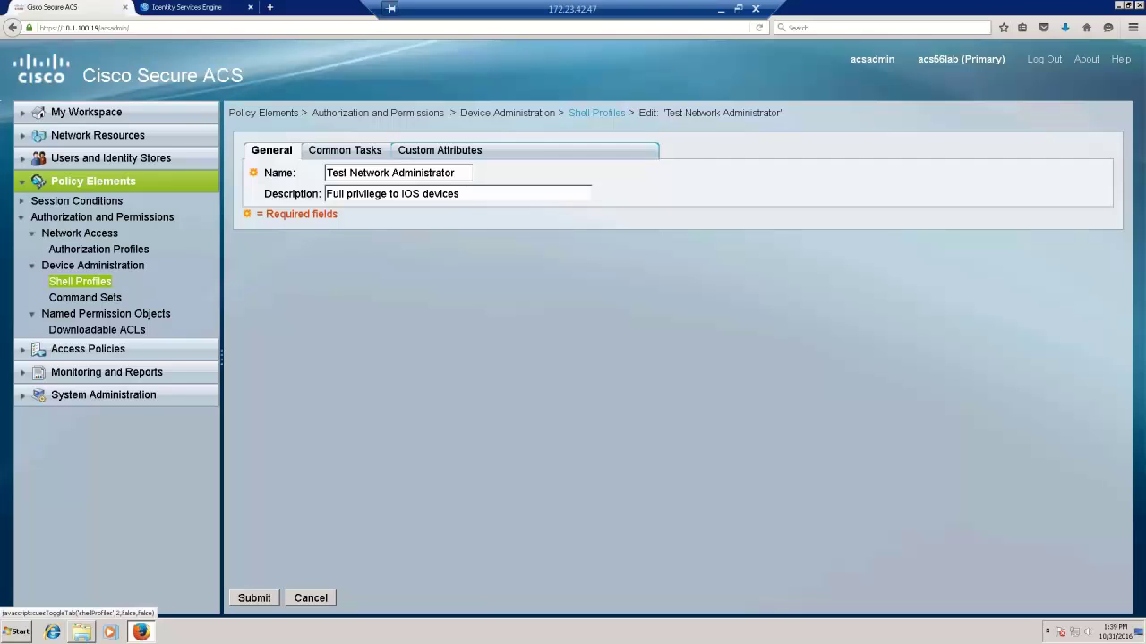
click(439, 149)
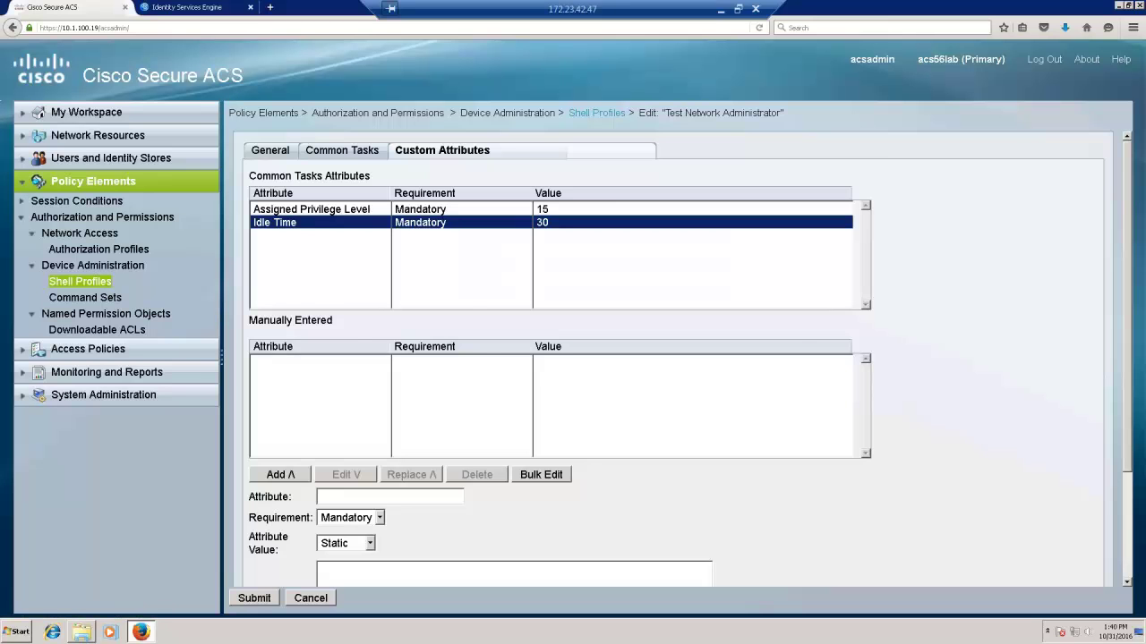
click(311, 598)
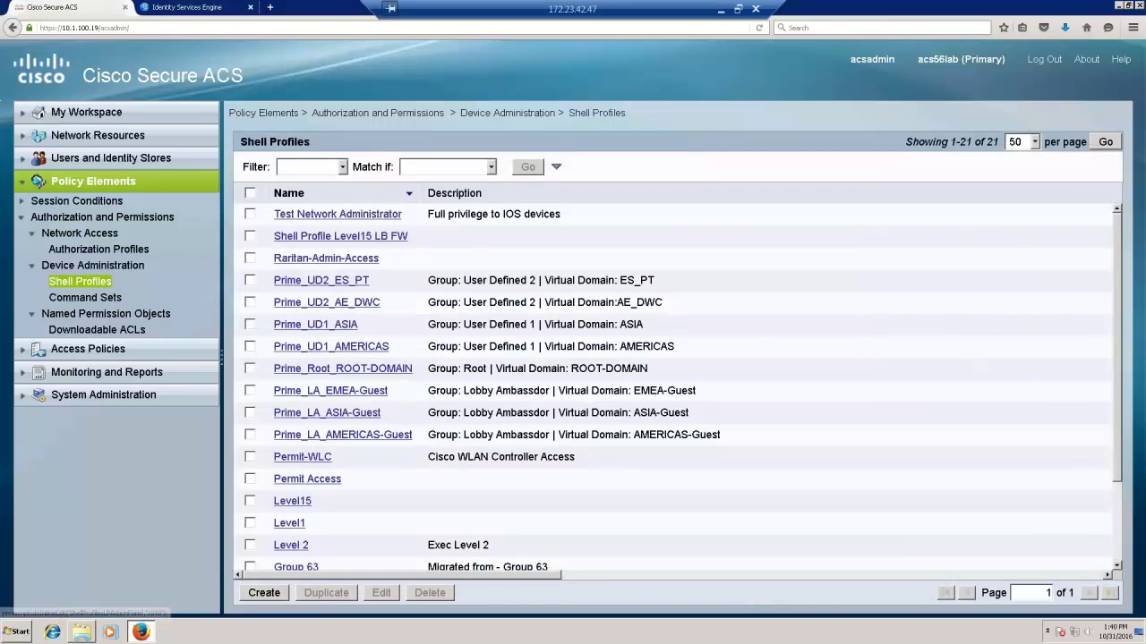
Open the Network Admin - Limited access command set and scroll through its command table.
click(85, 297)
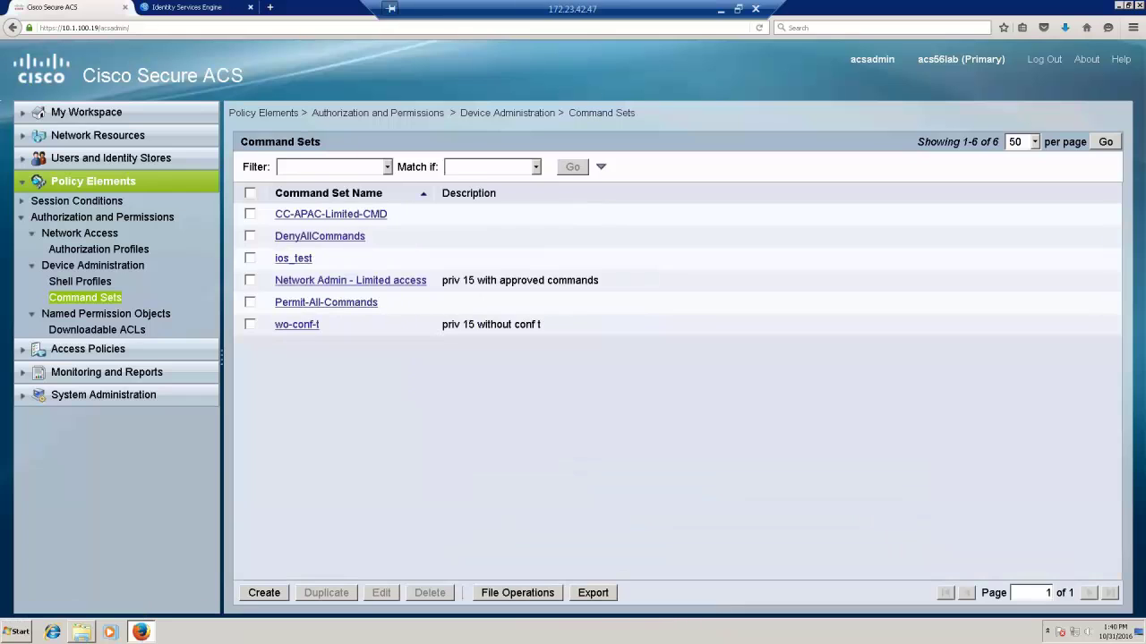
click(250, 280)
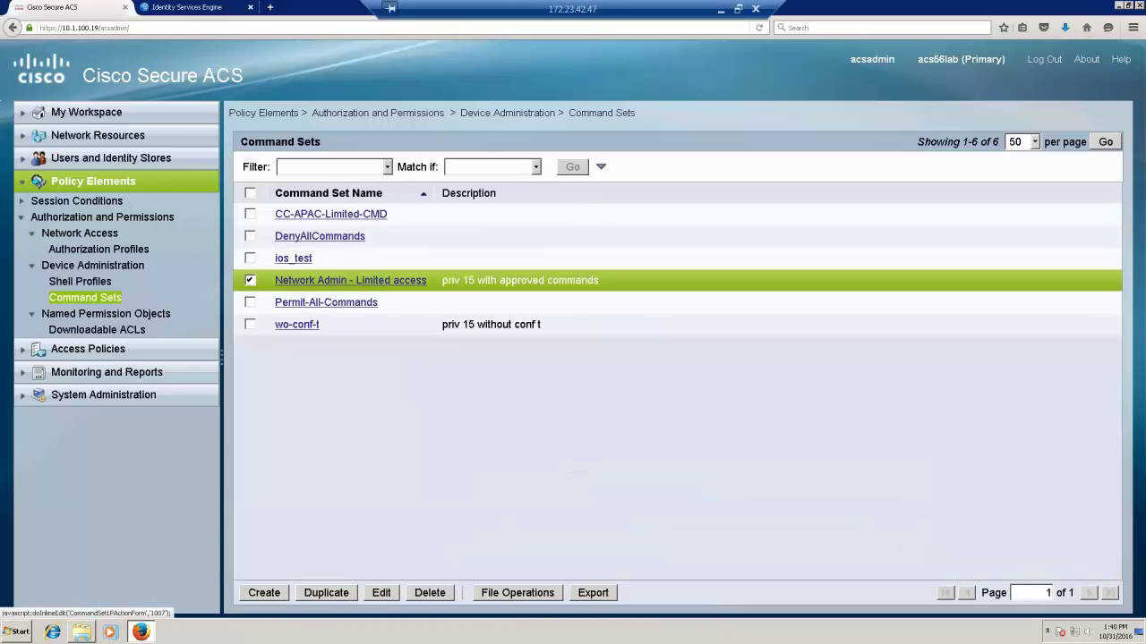
click(350, 280)
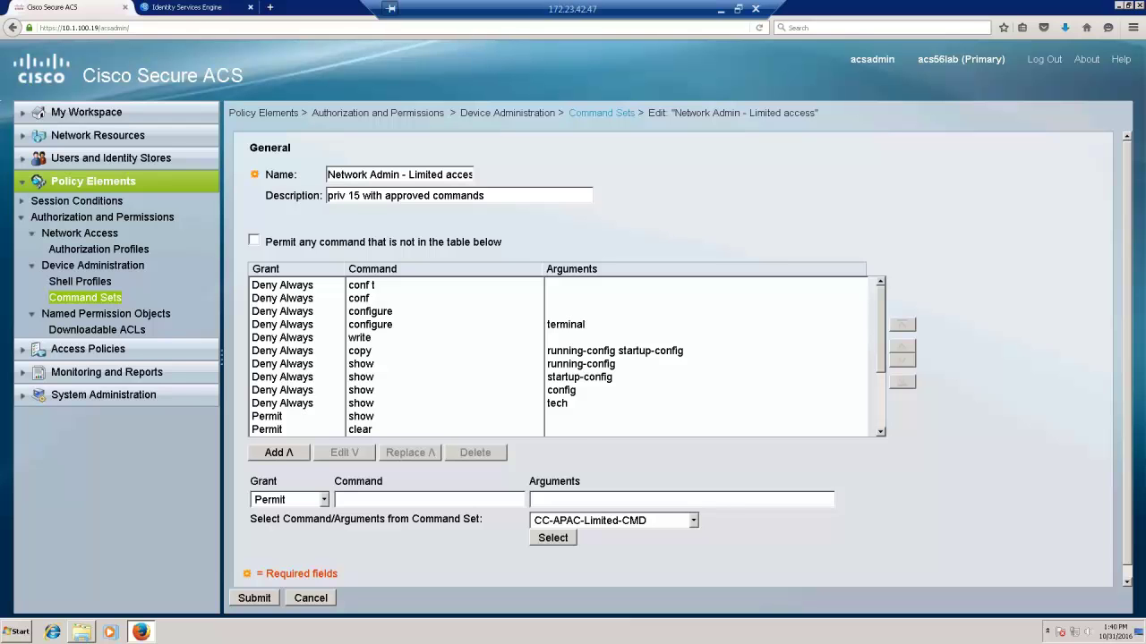
scroll(564, 356, down, 2)
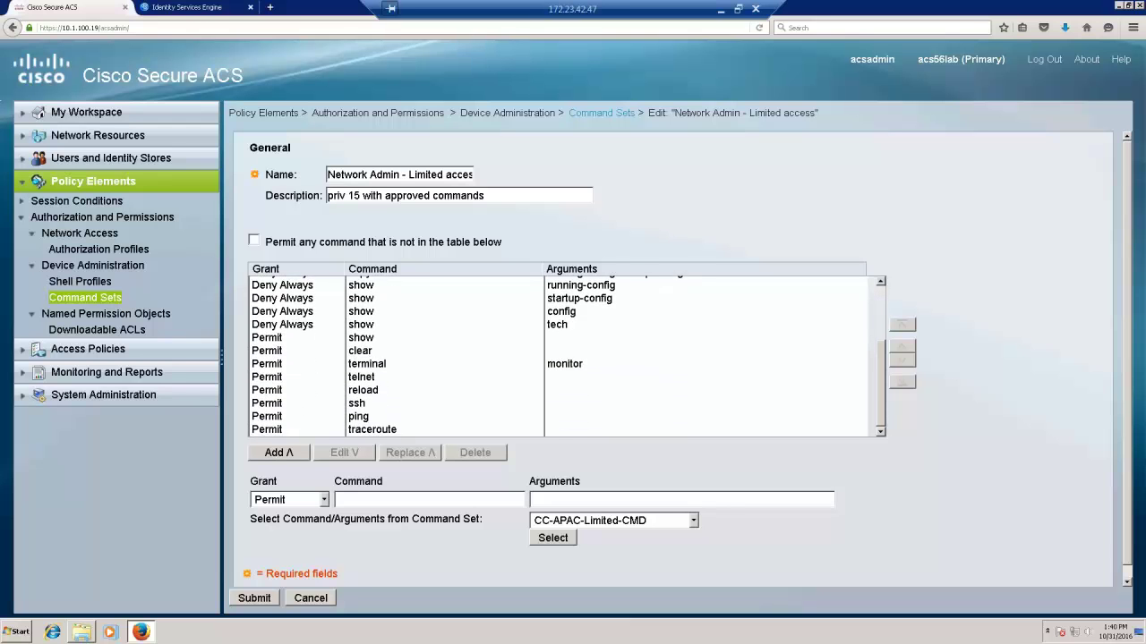
scroll(564, 356, up, 3)
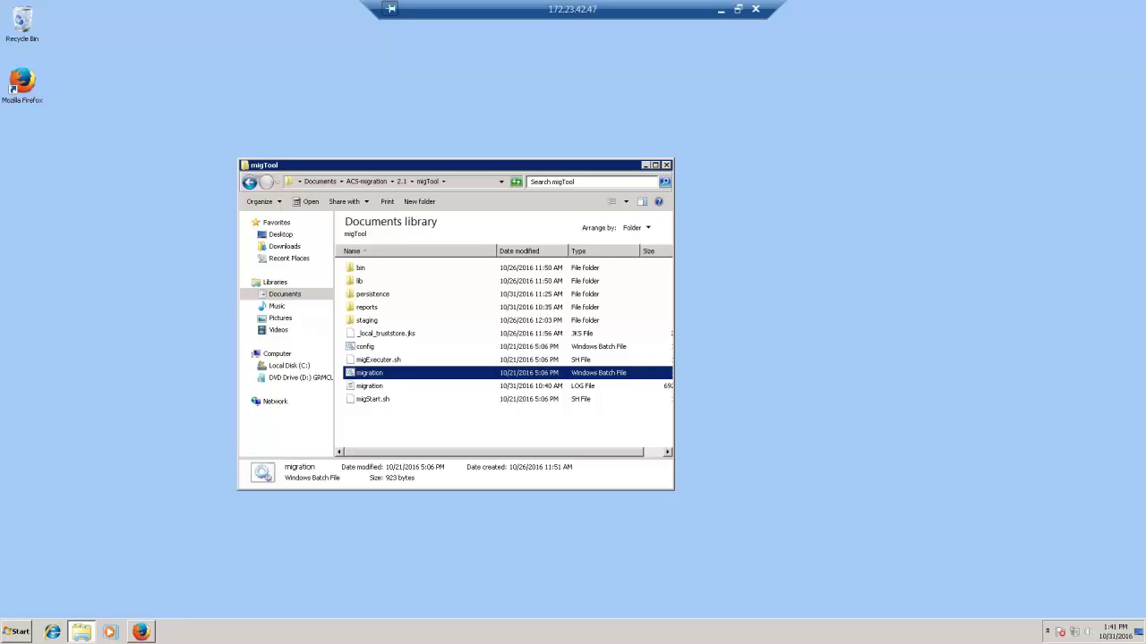
Check the three reports in the reports folder, then launch migration.bat from migTool.
double_click(366, 307)
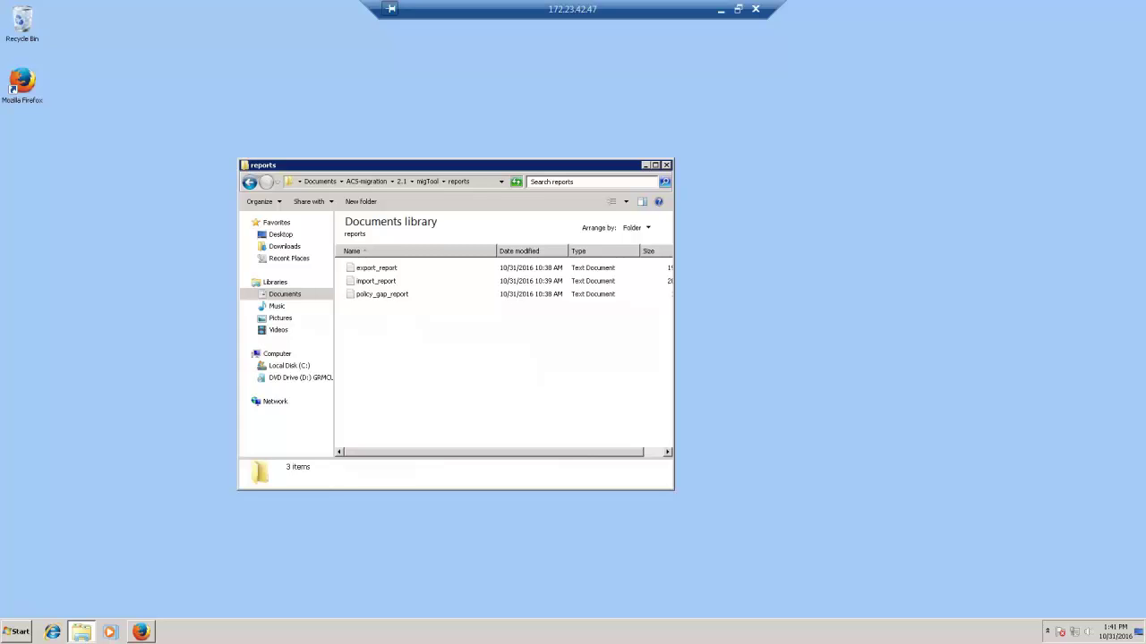
click(427, 181)
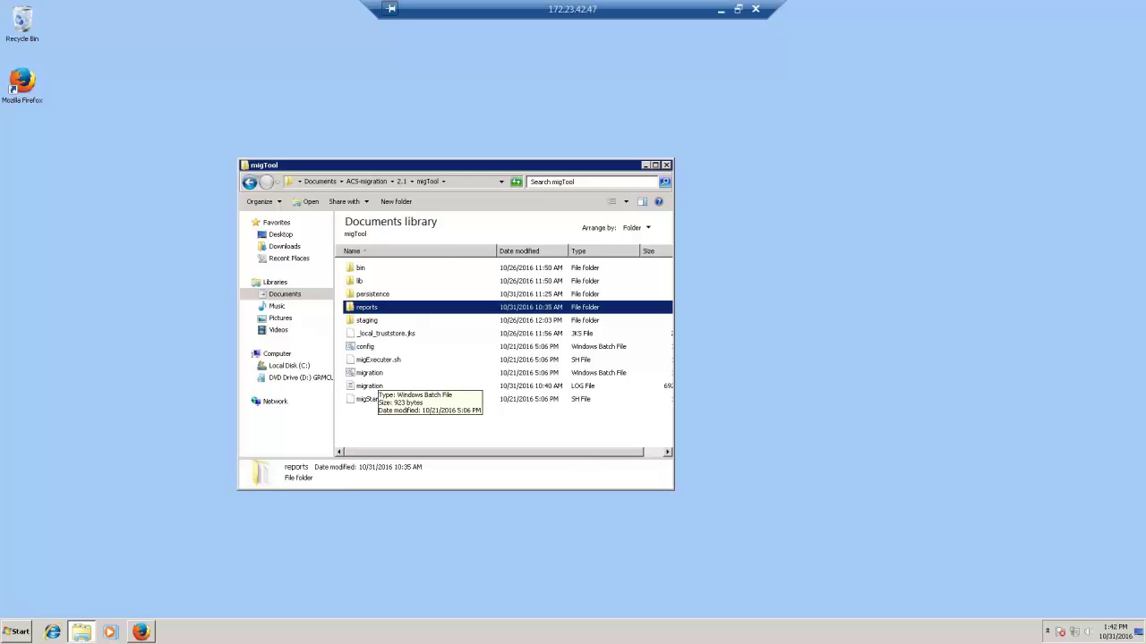
double_click(369, 373)
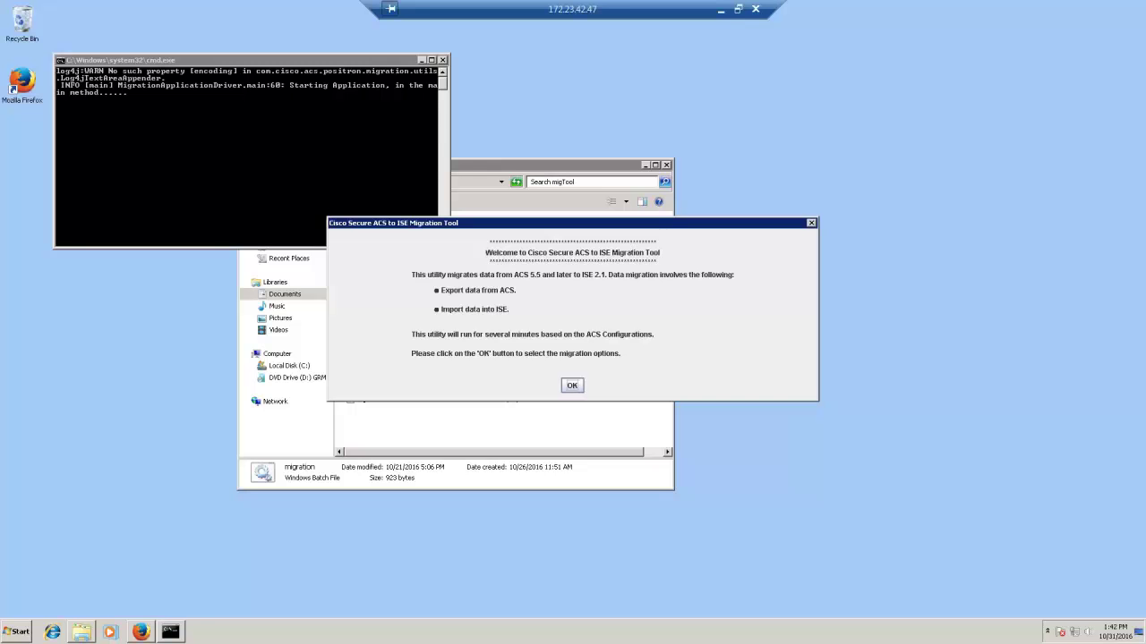
Accept the welcome dialog, keep 'Configuration of All supported objects', and acknowledge the Important notice.
key(Return)
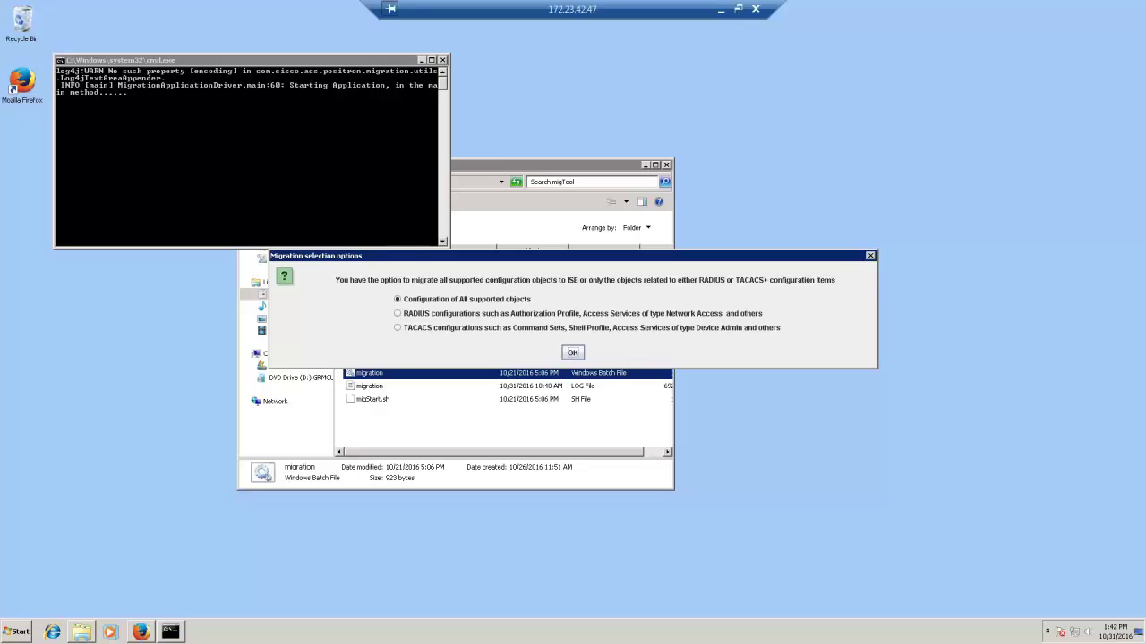
key(Return)
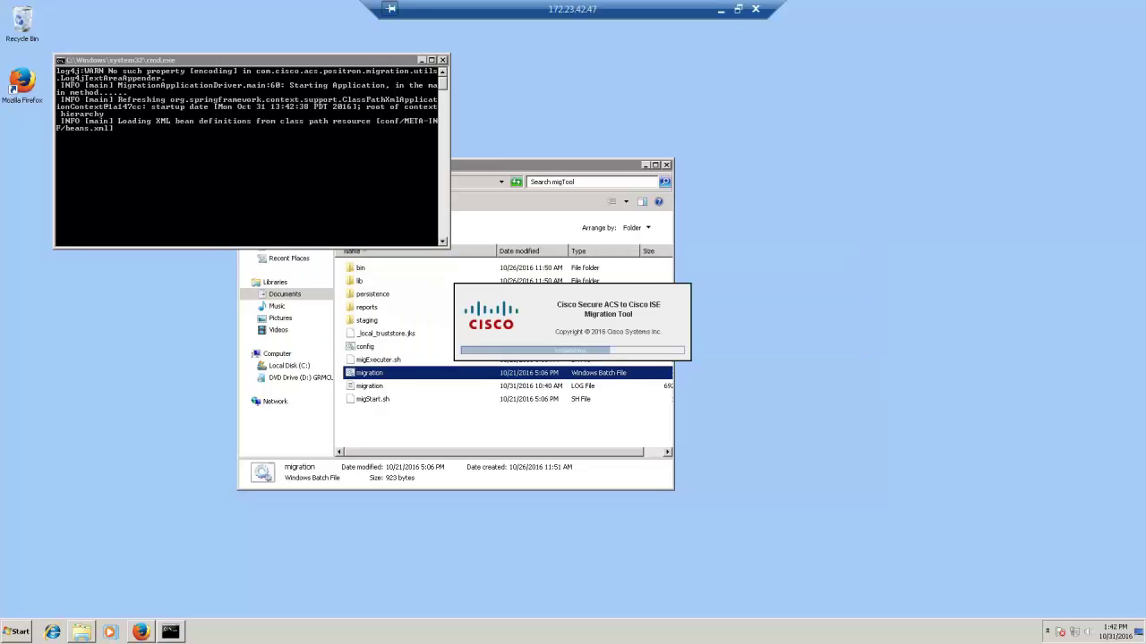
key(Return)
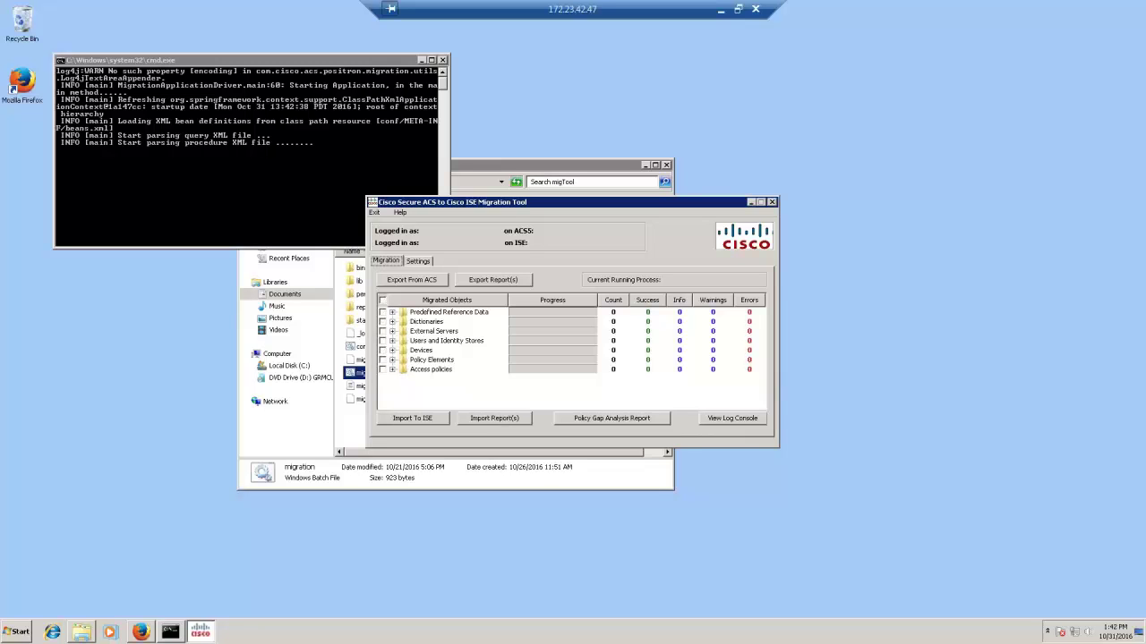
Tick the Policy Elements and External Servers checkboxes for export.
click(382, 360)
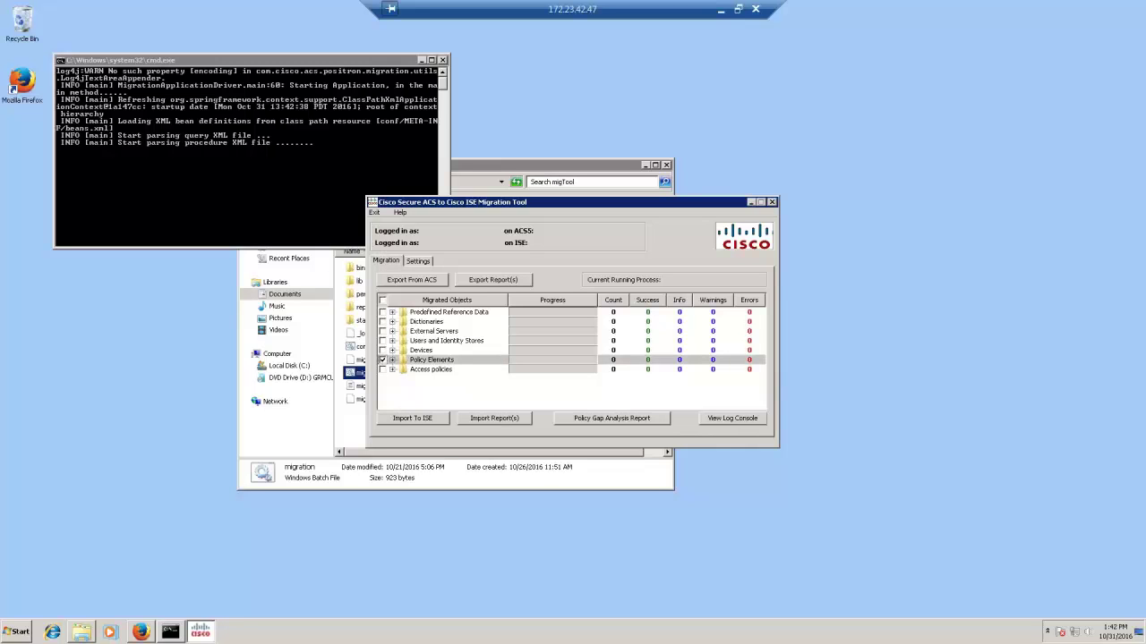
click(382, 331)
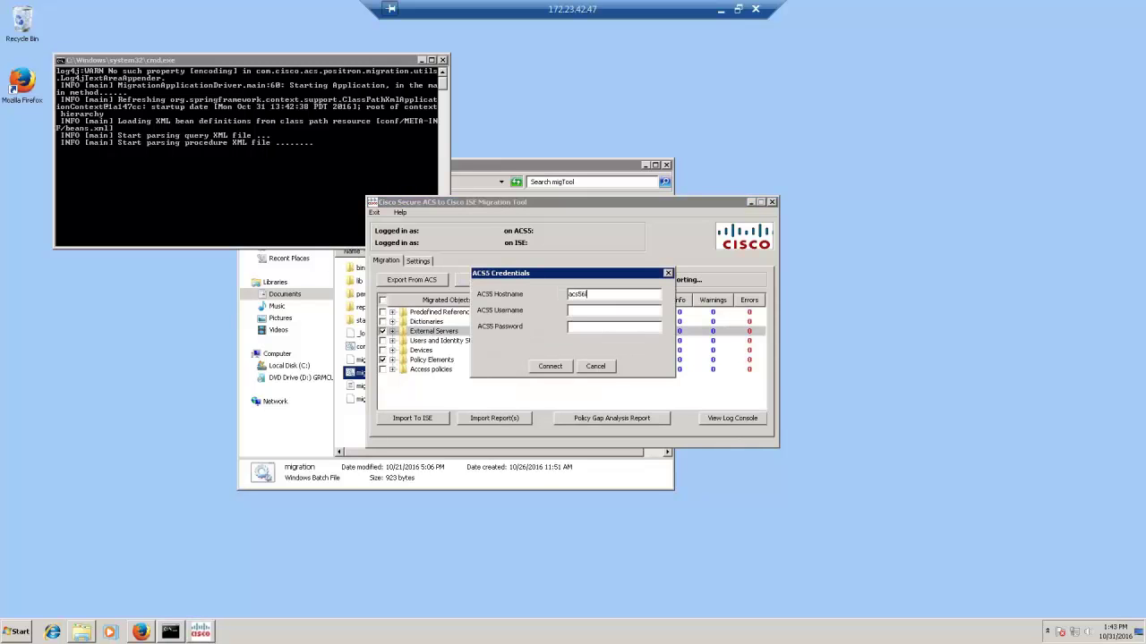
Connect to ACS host acs56lab with the admin username and password to start exporting.
text(lab)
text(acsadmin)
key(Tab)
text(*********)
key(Return)
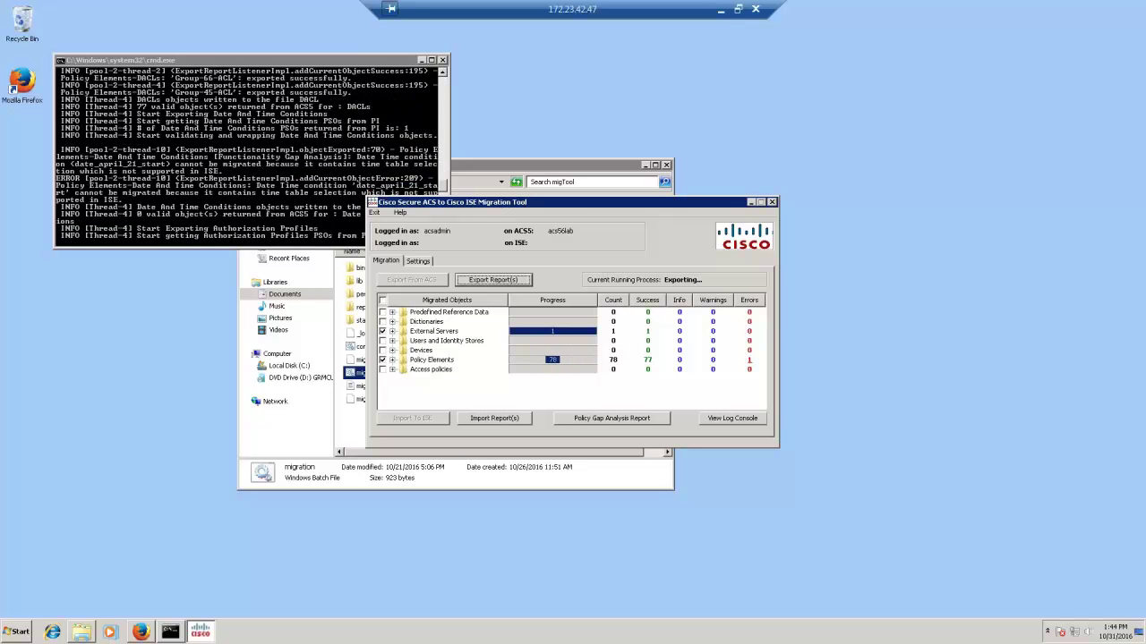
Look over the Settings tab and its Trusted Certificates sub-tab.
click(418, 261)
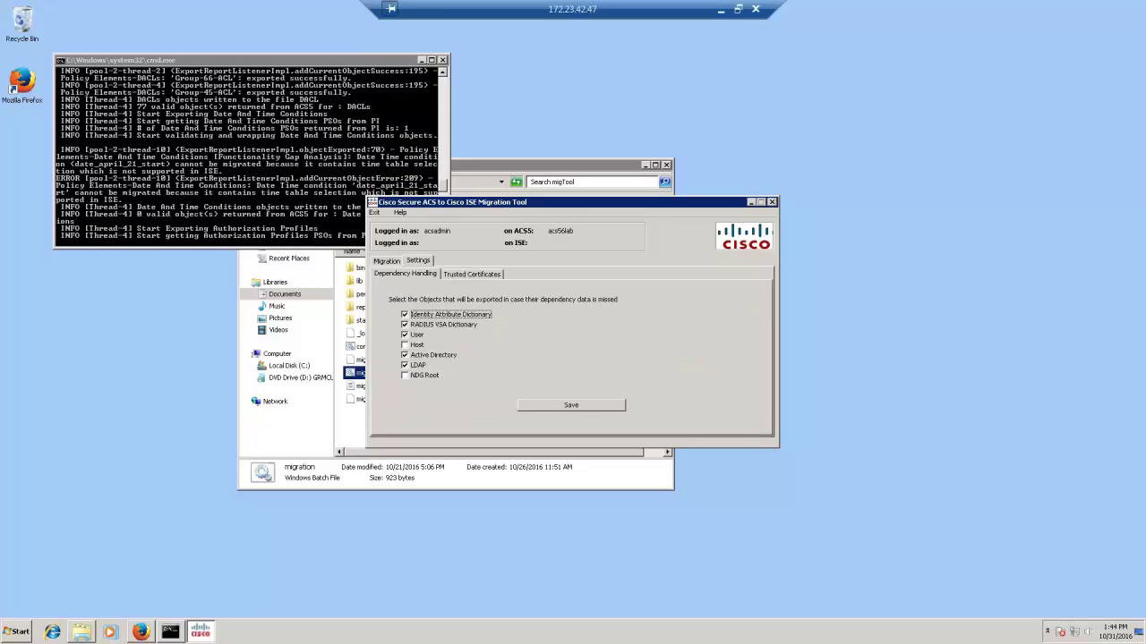
click(471, 274)
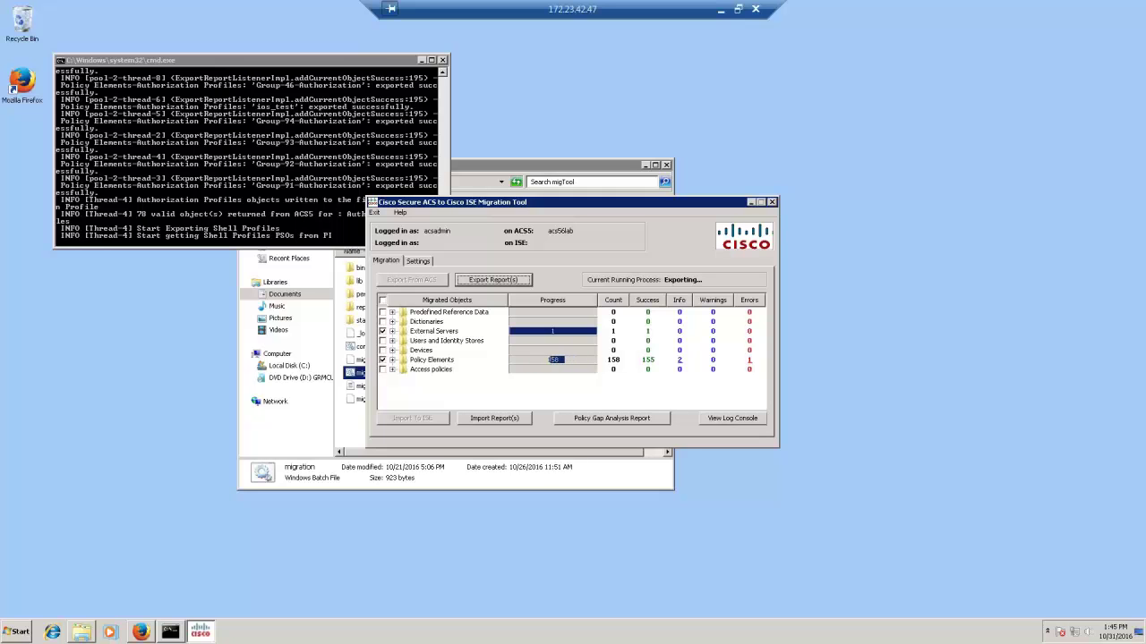
Expand the Policy Elements node to follow per-type export progress until it completes.
click(391, 359)
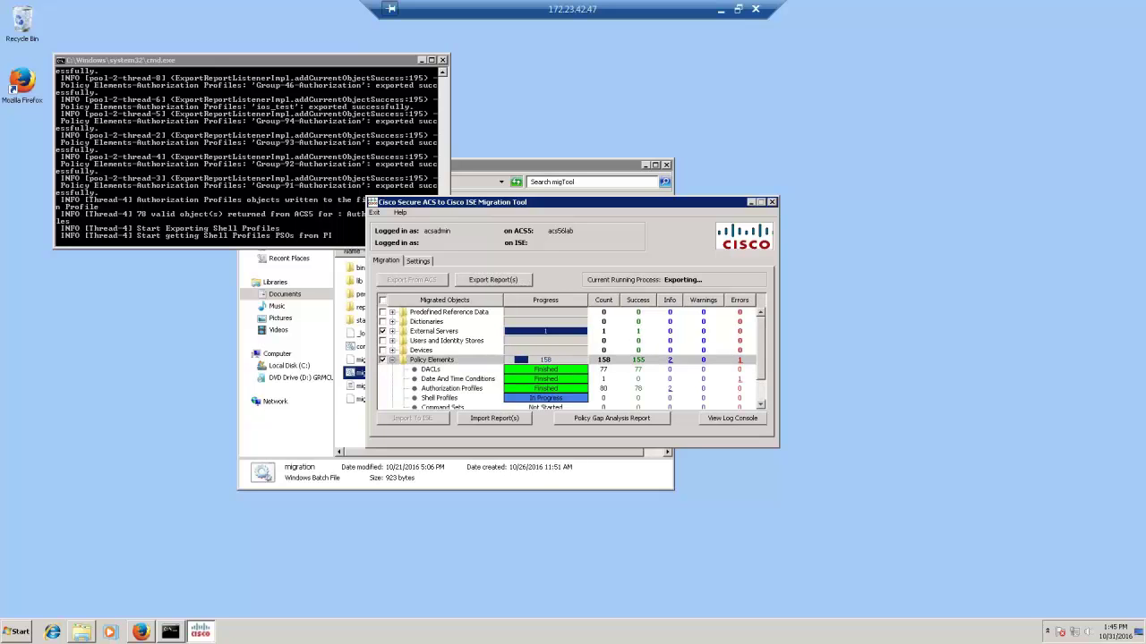
scroll(761, 380, down, 3)
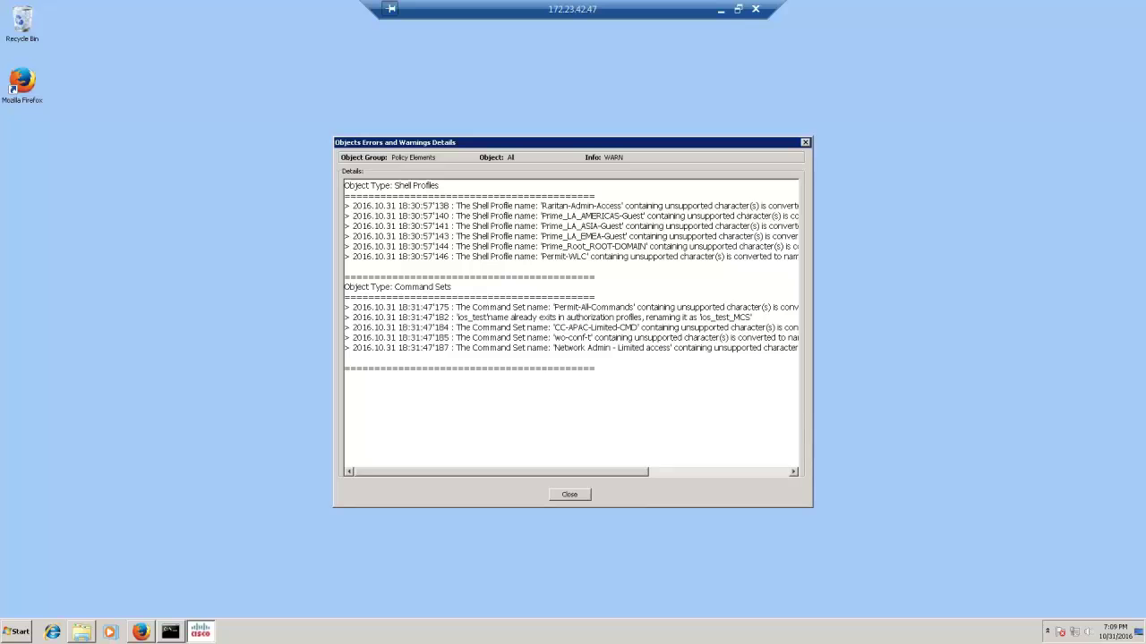
Read the name-conversion warnings and the 'date_april_21_start' Date Time condition error, then close both.
scroll(571, 329, right, 5)
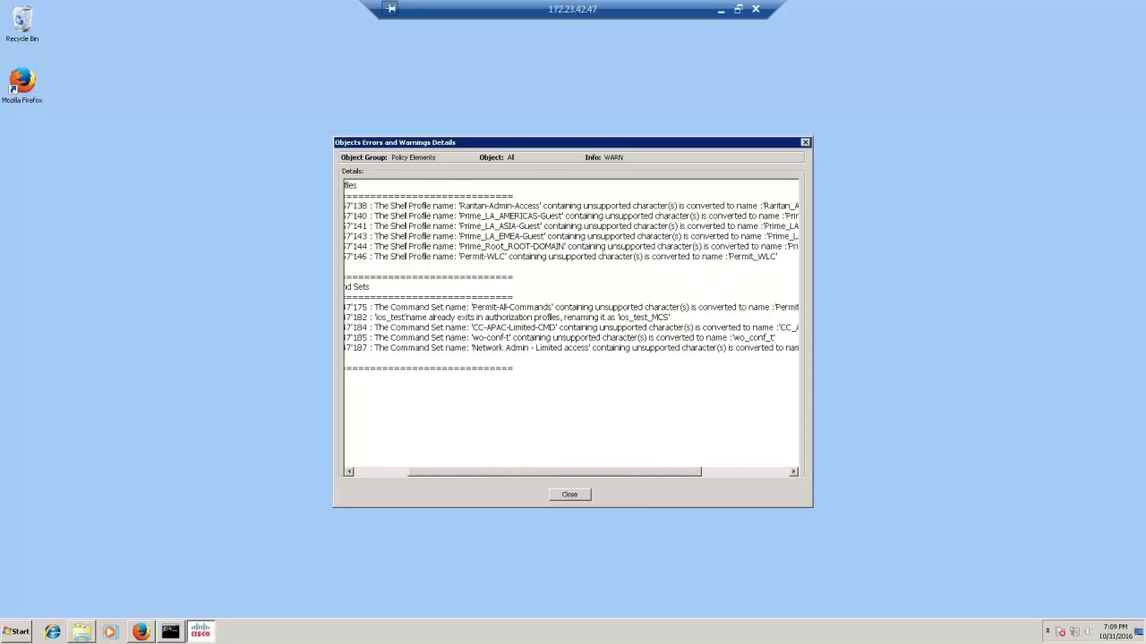
scroll(571, 329, right, 1)
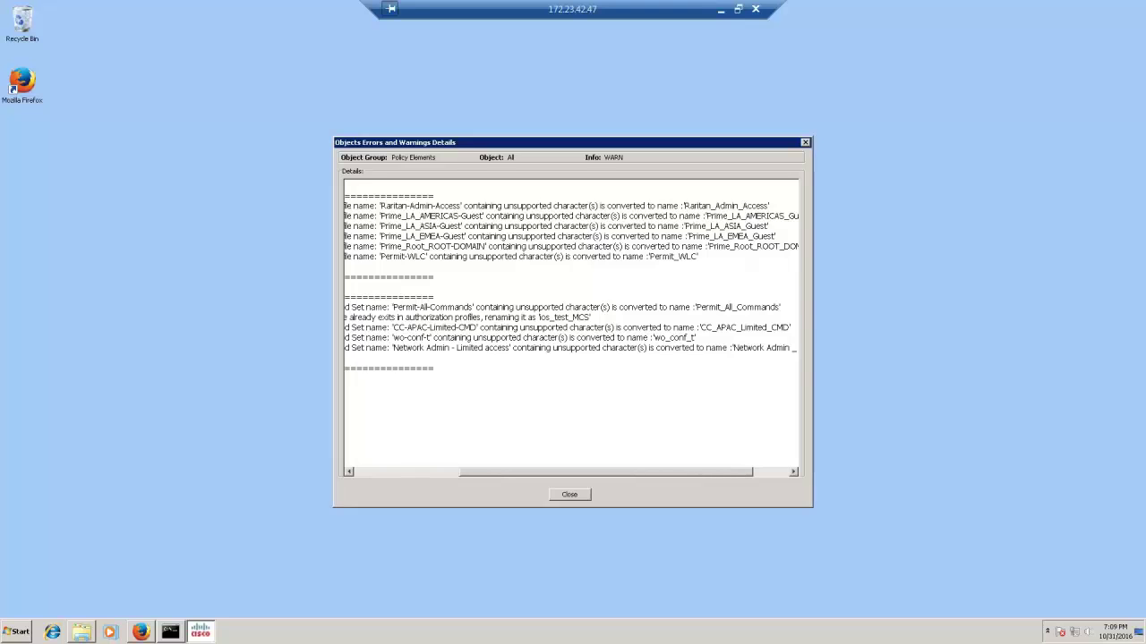
click(570, 495)
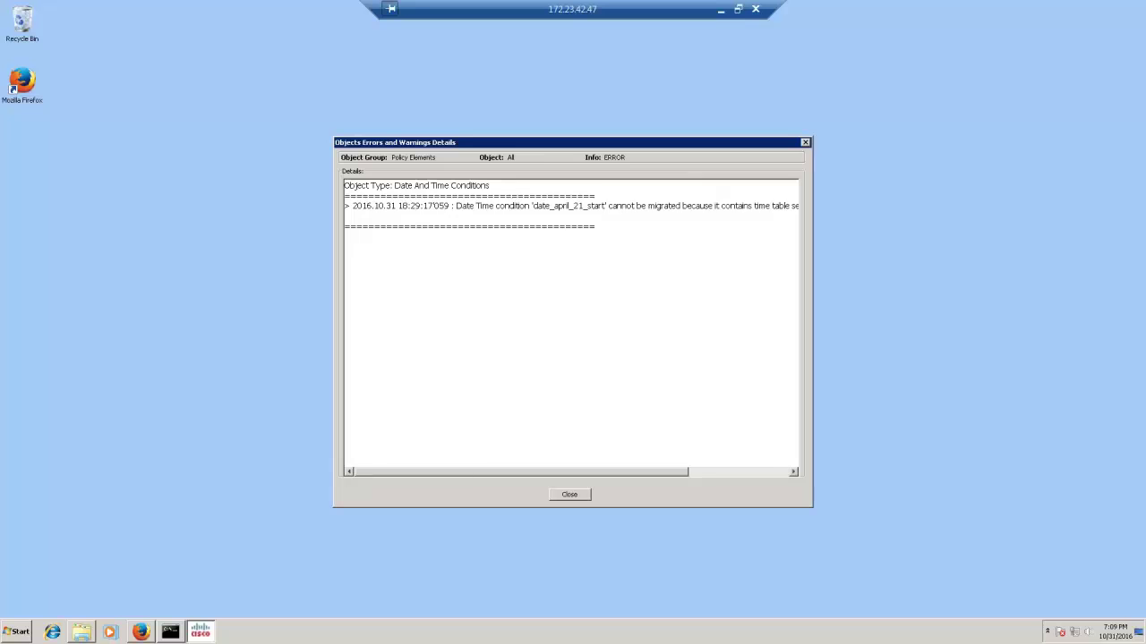
scroll(571, 328, right, 4)
scroll(571, 328, right, 1)
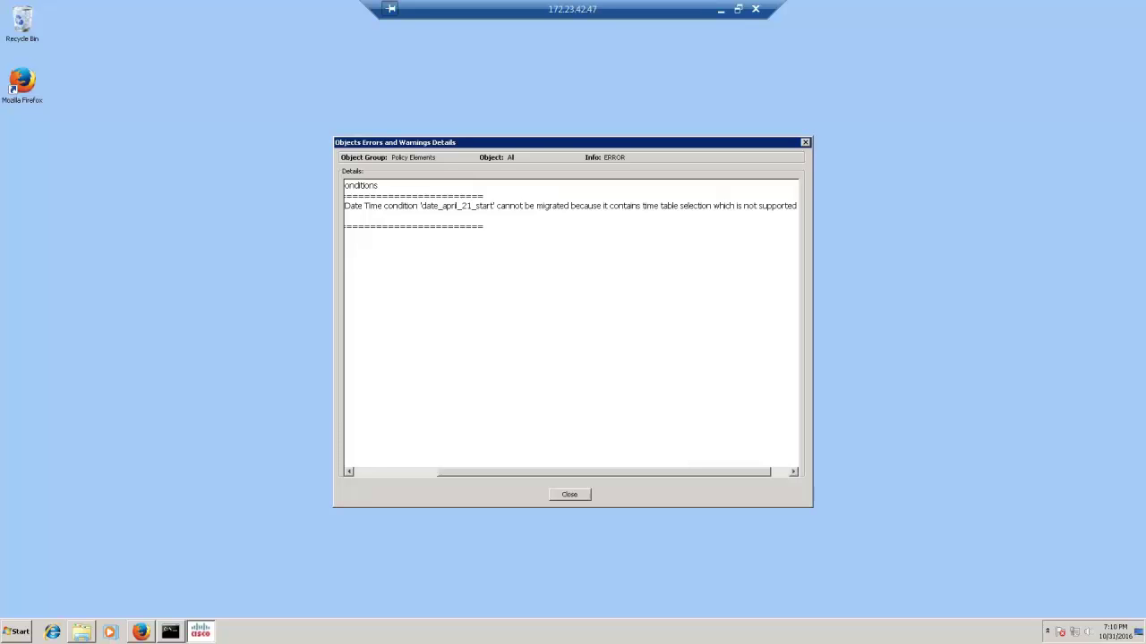
key(Escape)
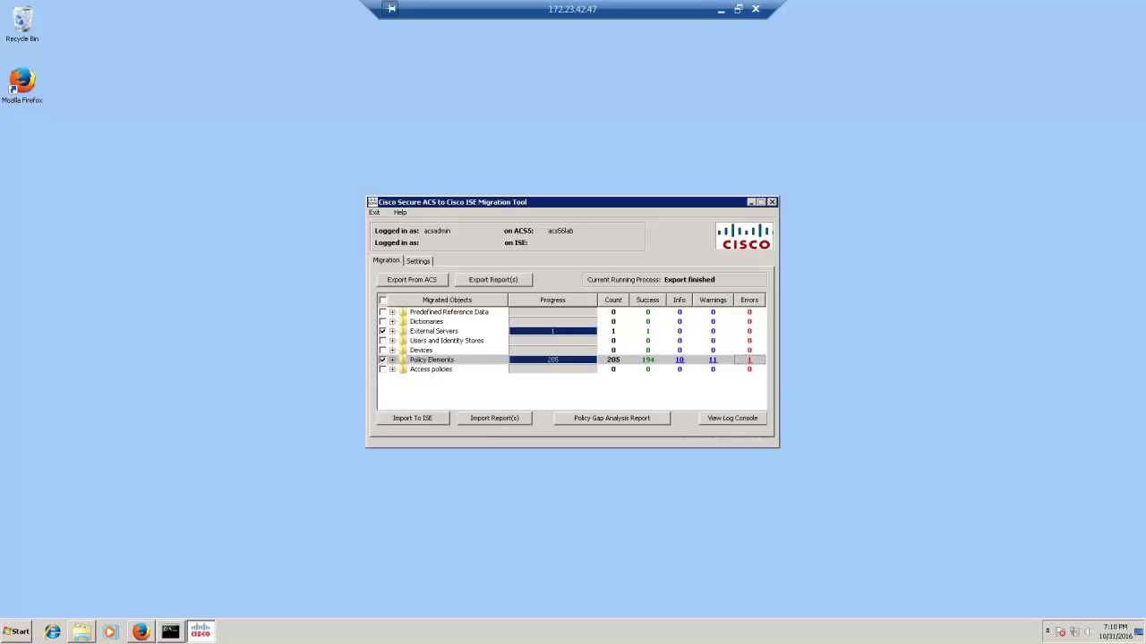
click(492, 280)
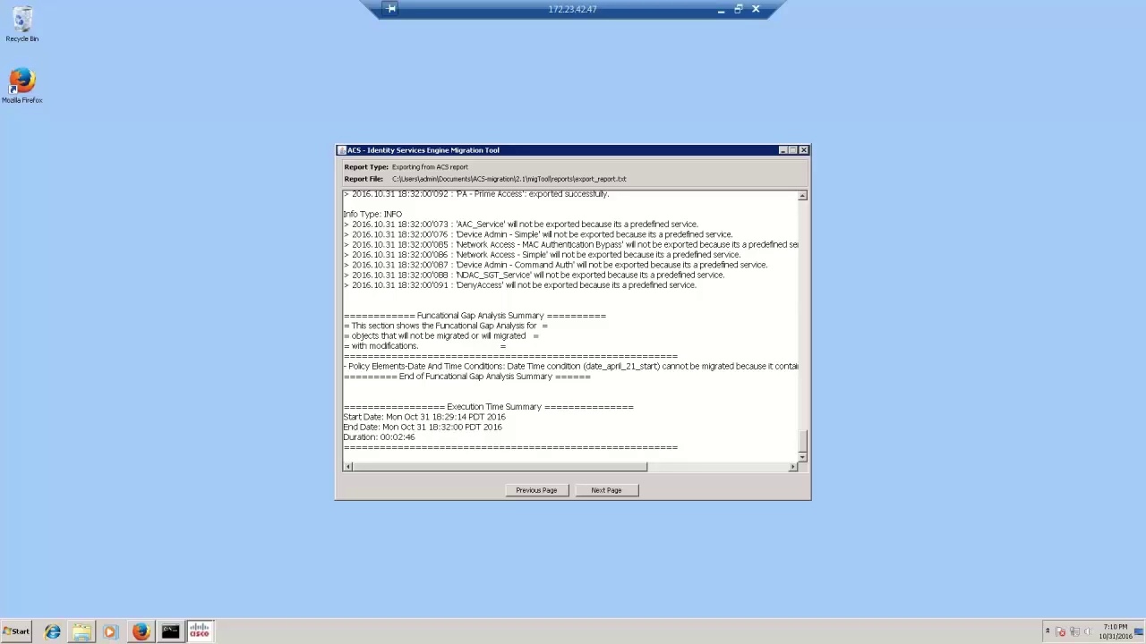
scroll(575, 327, up, 10)
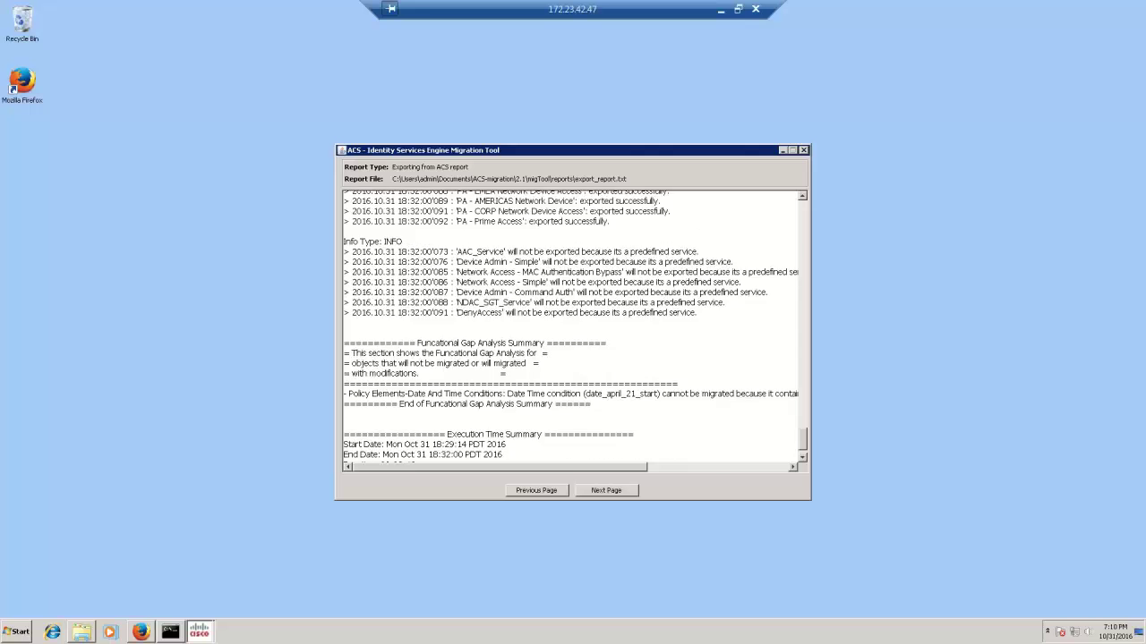
scroll(571, 327, up, 3)
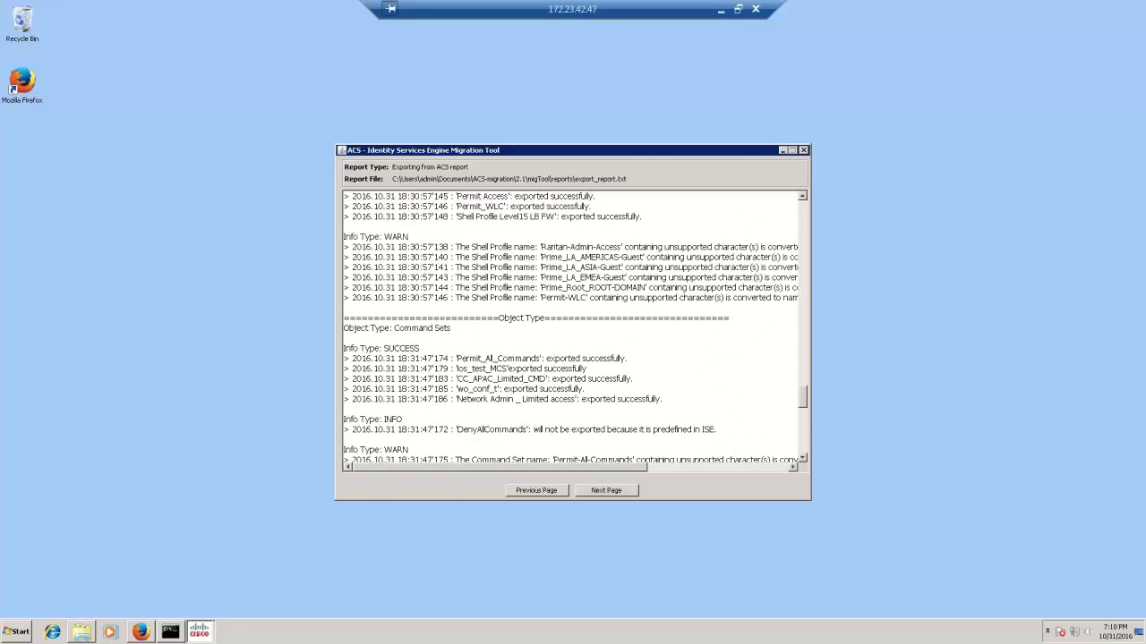
scroll(571, 327, up, 5)
scroll(571, 327, up, 6)
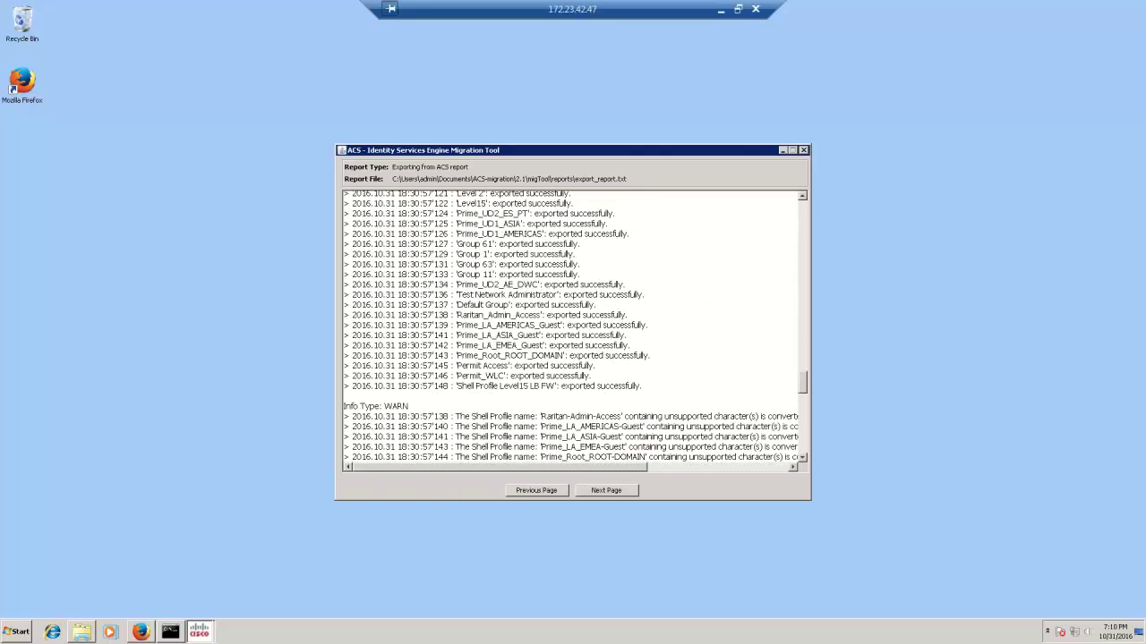
key(alt+F4)
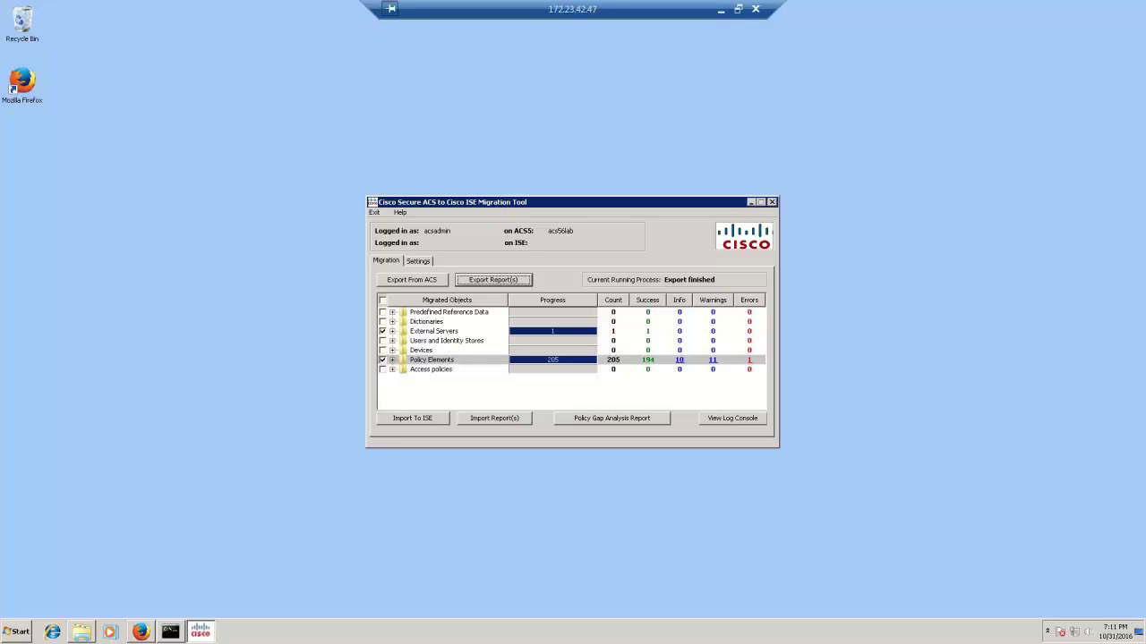
Connect to ISE with its FQDN and admin credentials to import the exported objects.
click(412, 418)
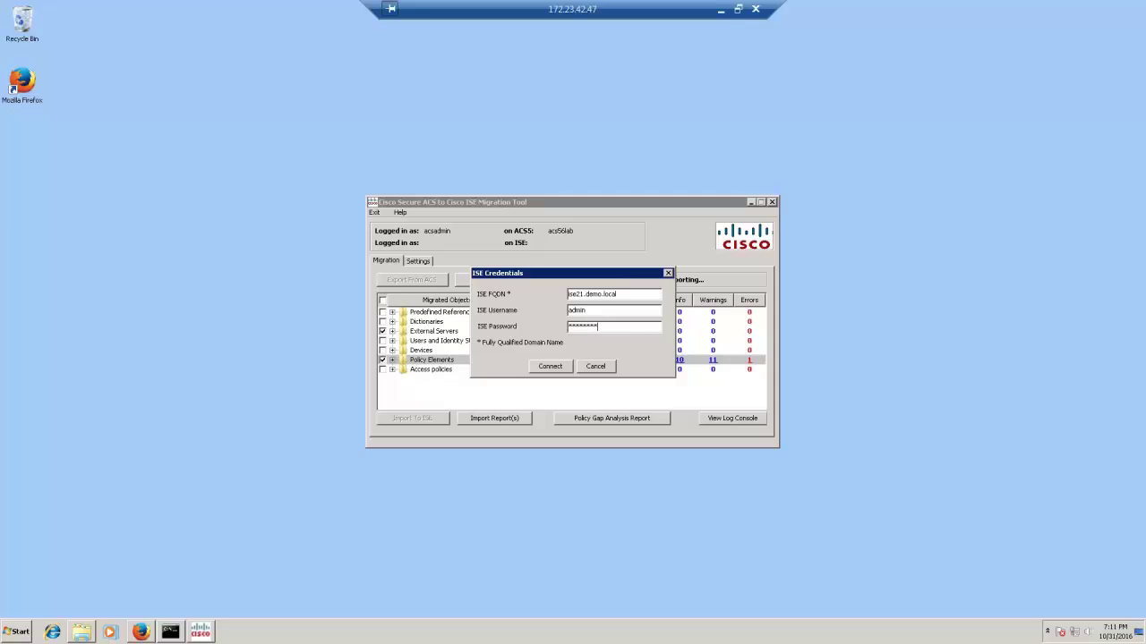
key(Return)
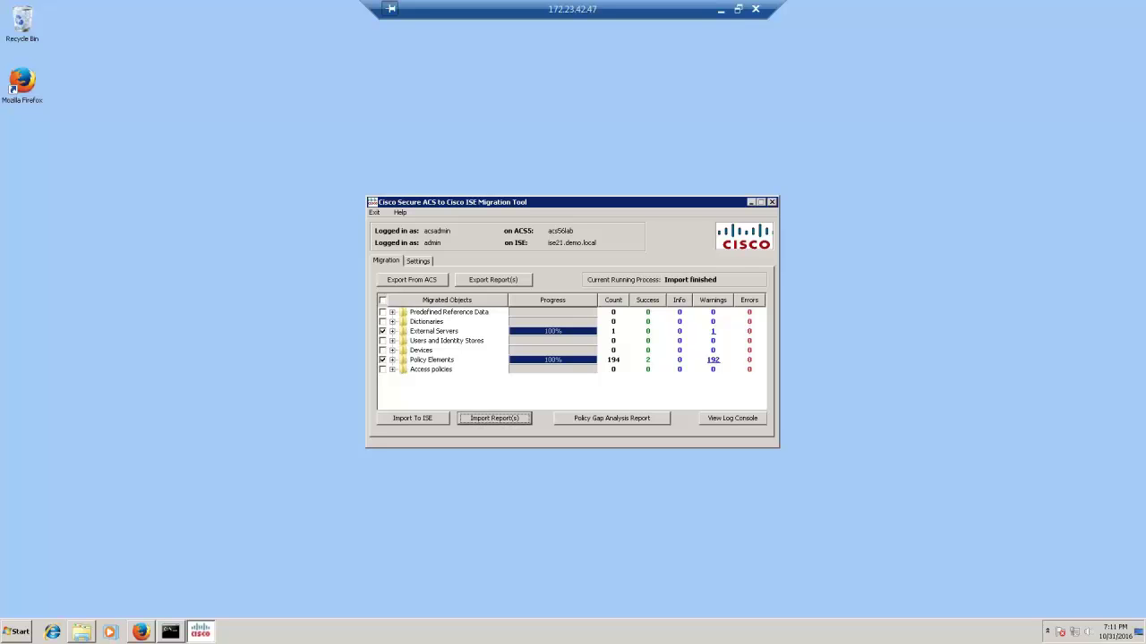
key(Return)
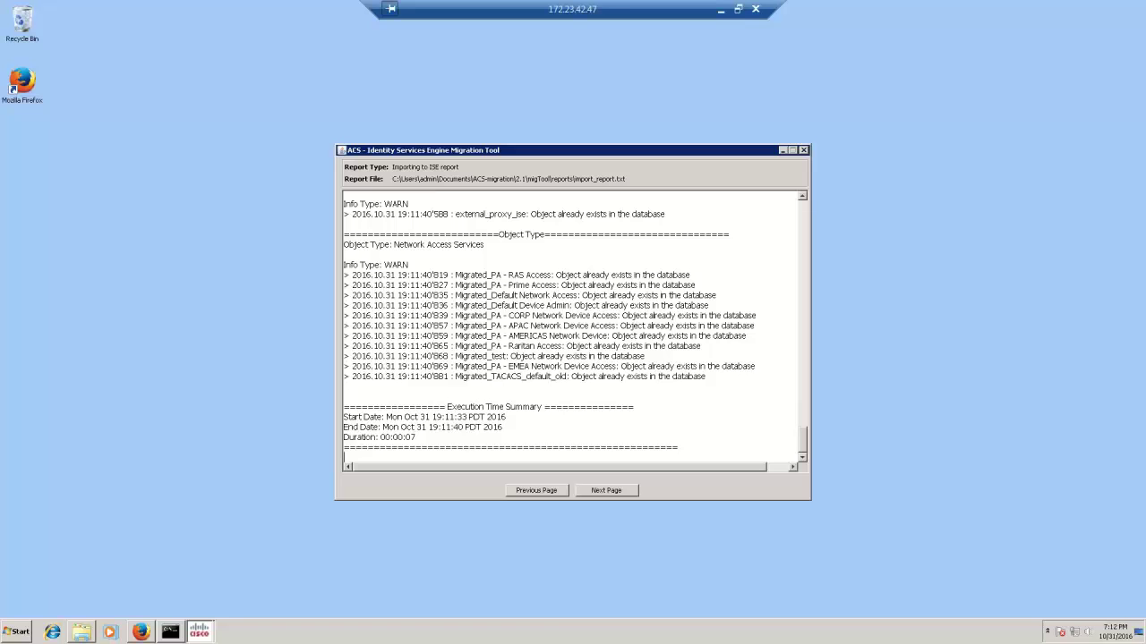
key(alt+F4)
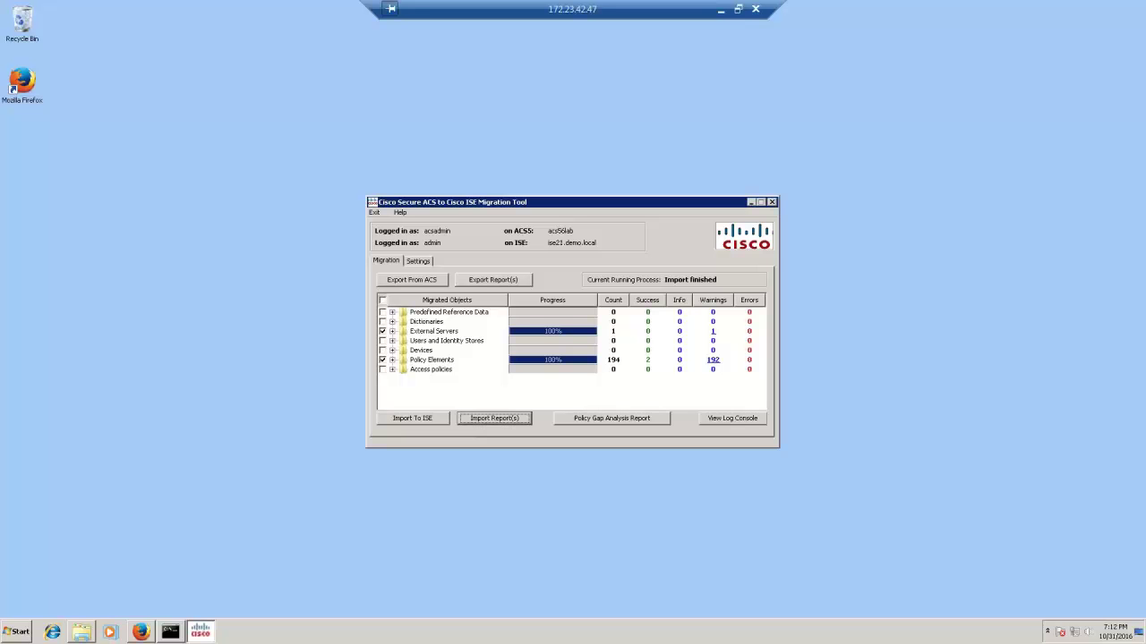
click(712, 360)
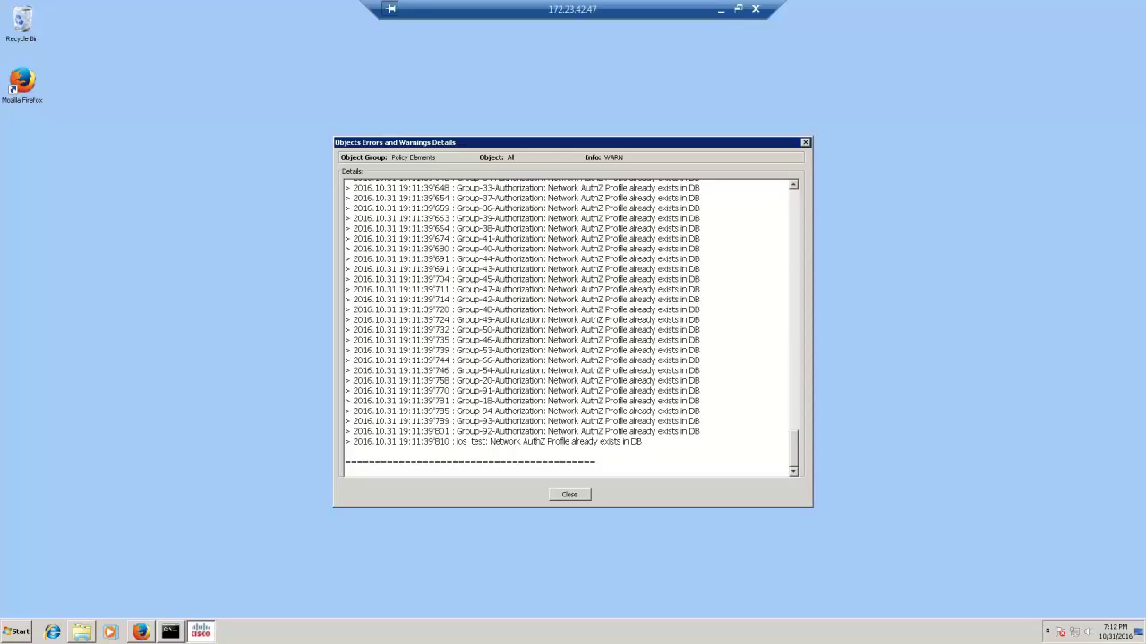
scroll(571, 329, up, 20)
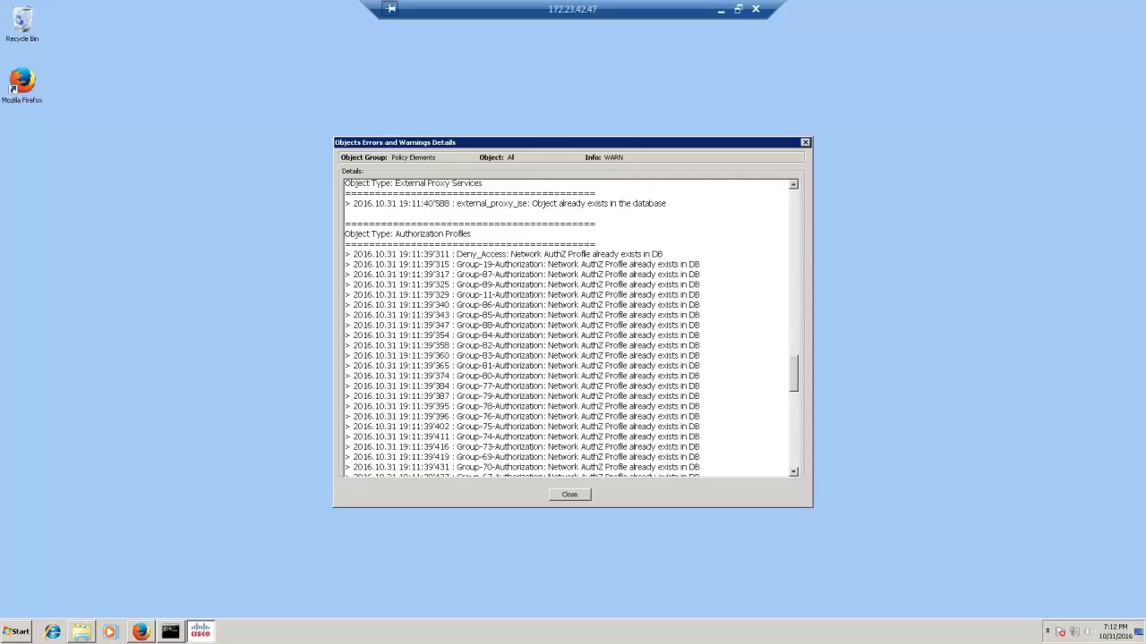
scroll(571, 329, up, 15)
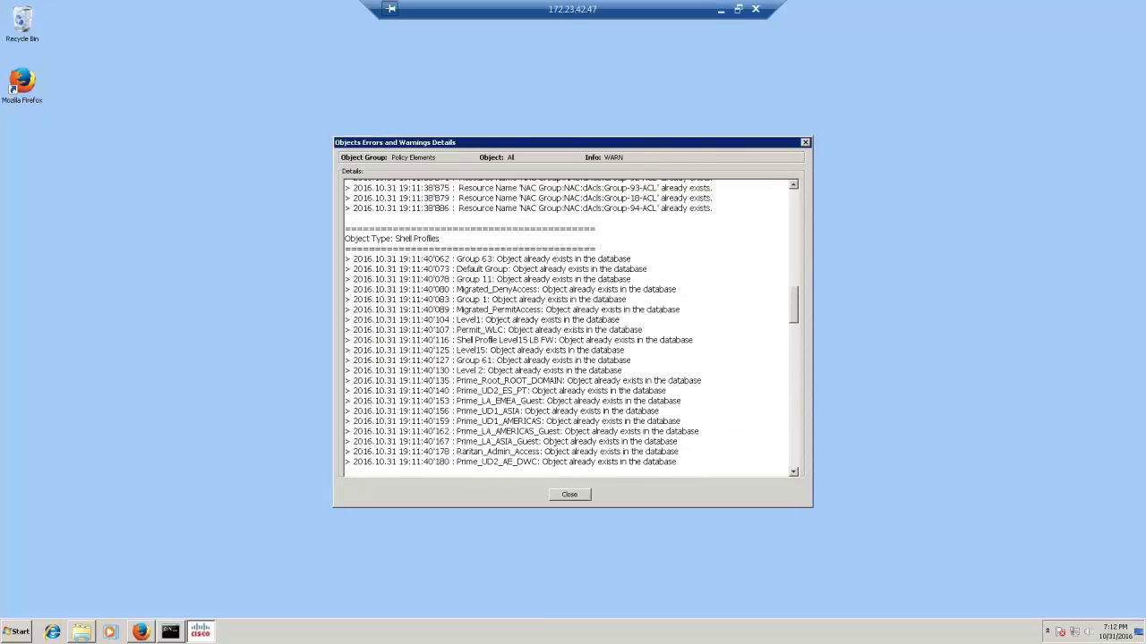
scroll(571, 329, up, 15)
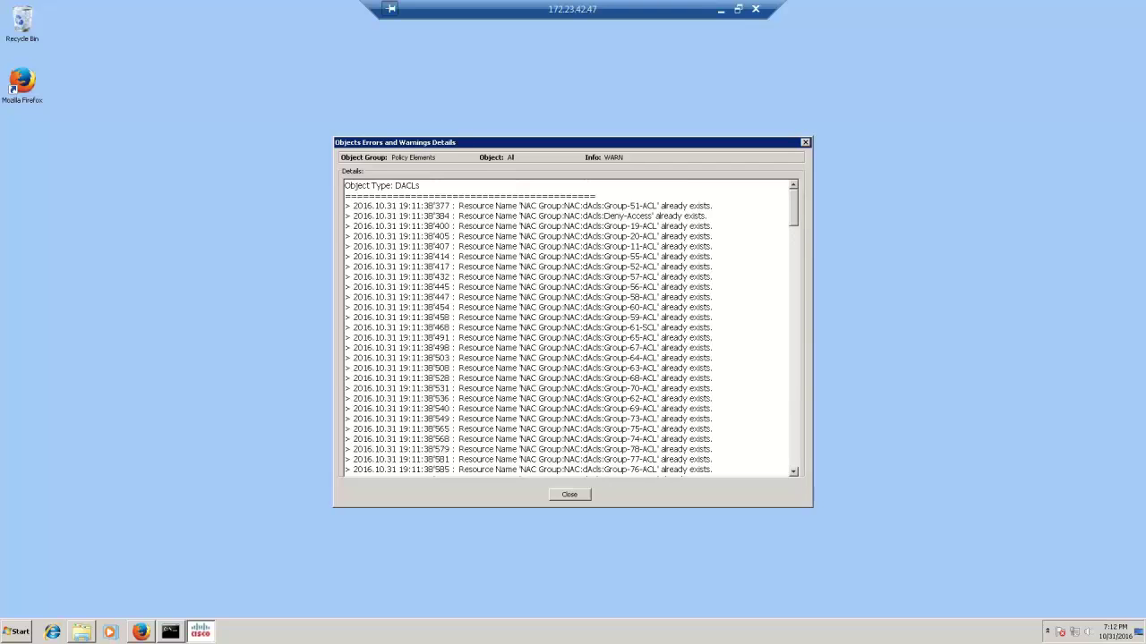
click(569, 494)
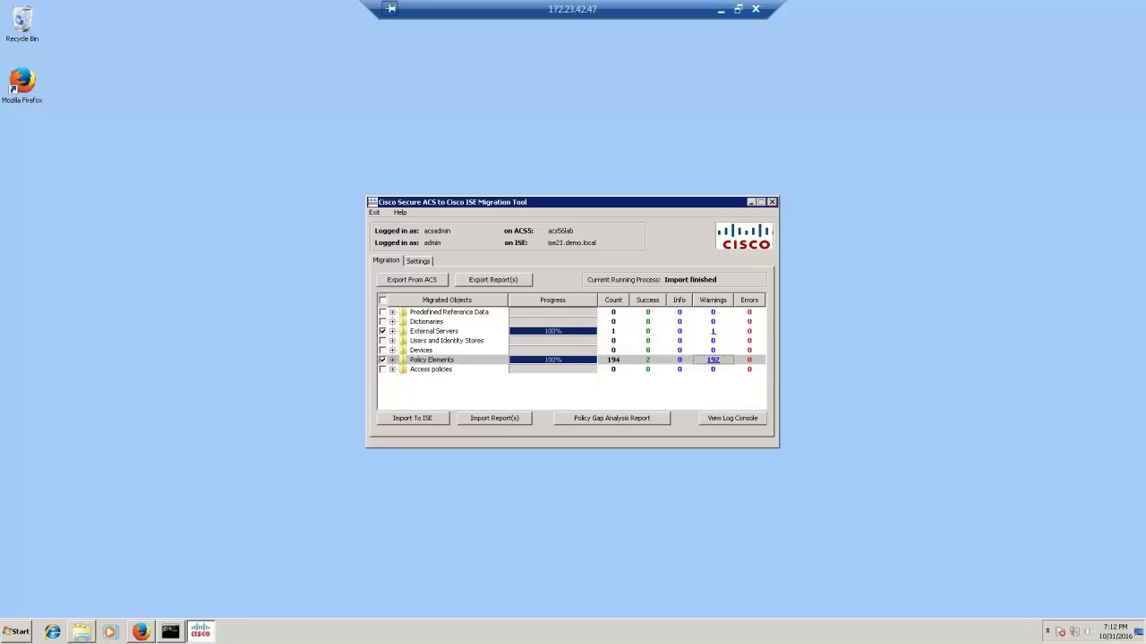
In ISE, open the Test Network Administrator TACACS profile to see privilege 15 and idle time 30.
key(alt+Tab)
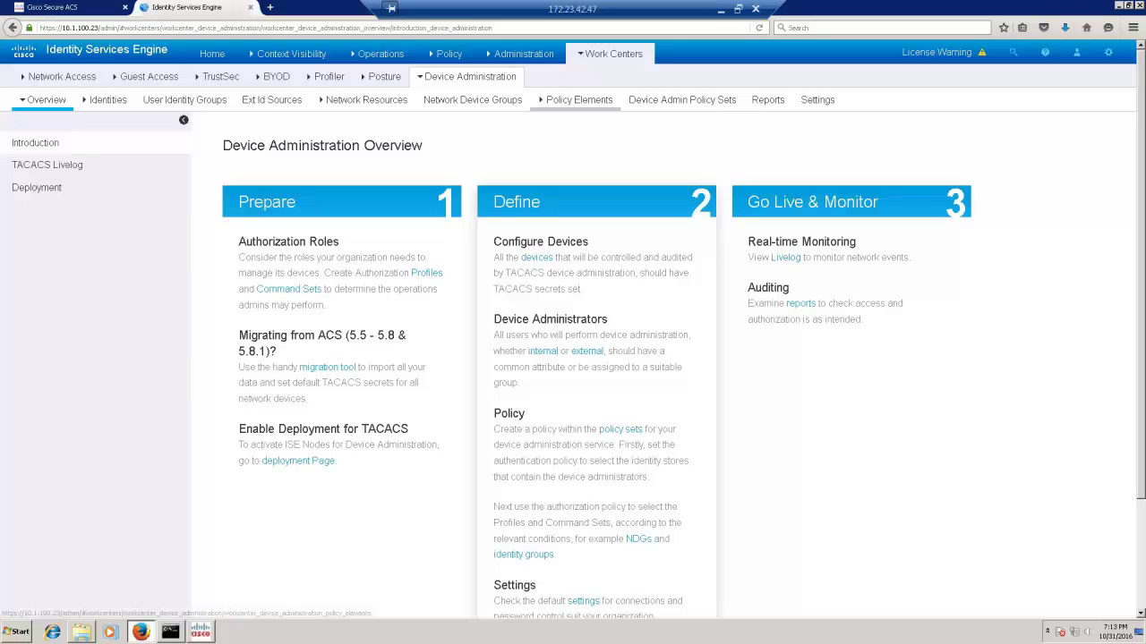
click(579, 100)
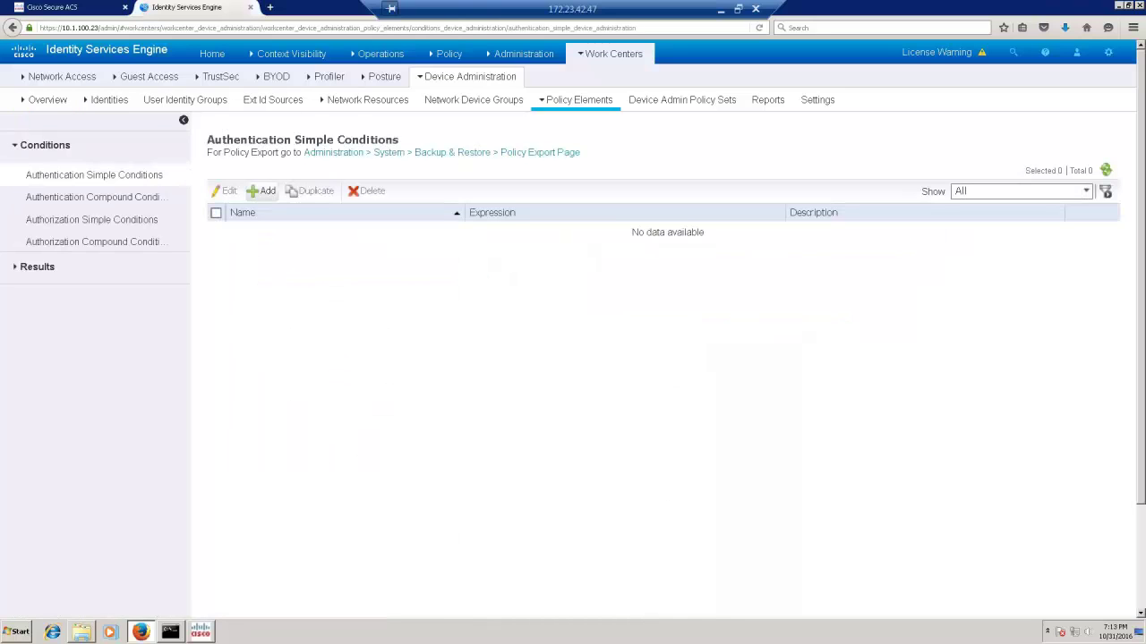
click(37, 267)
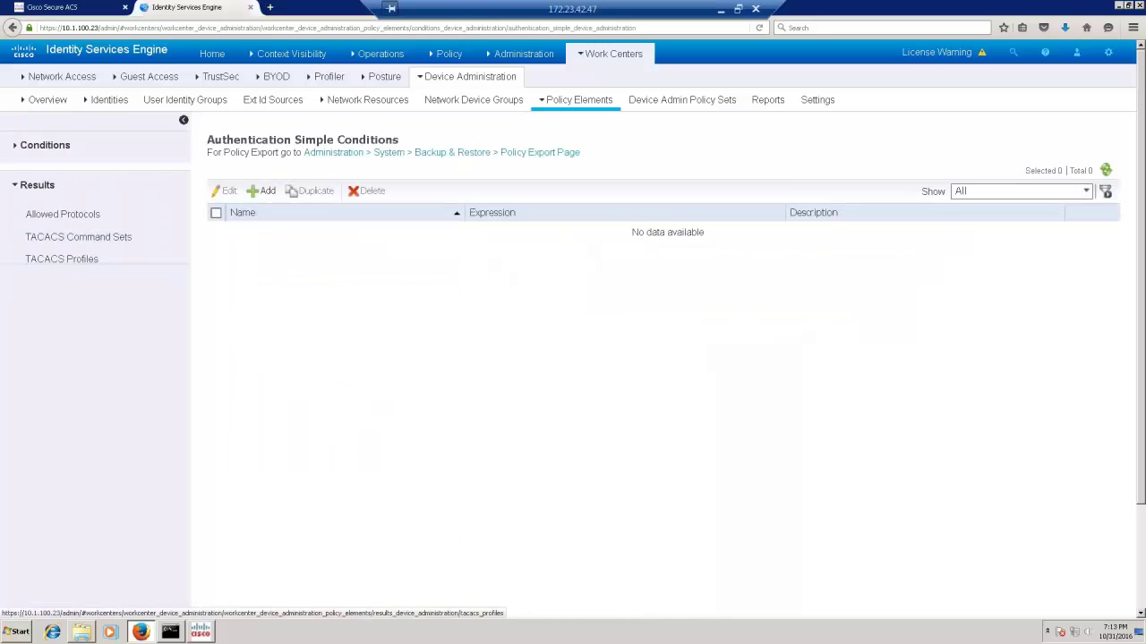
click(62, 252)
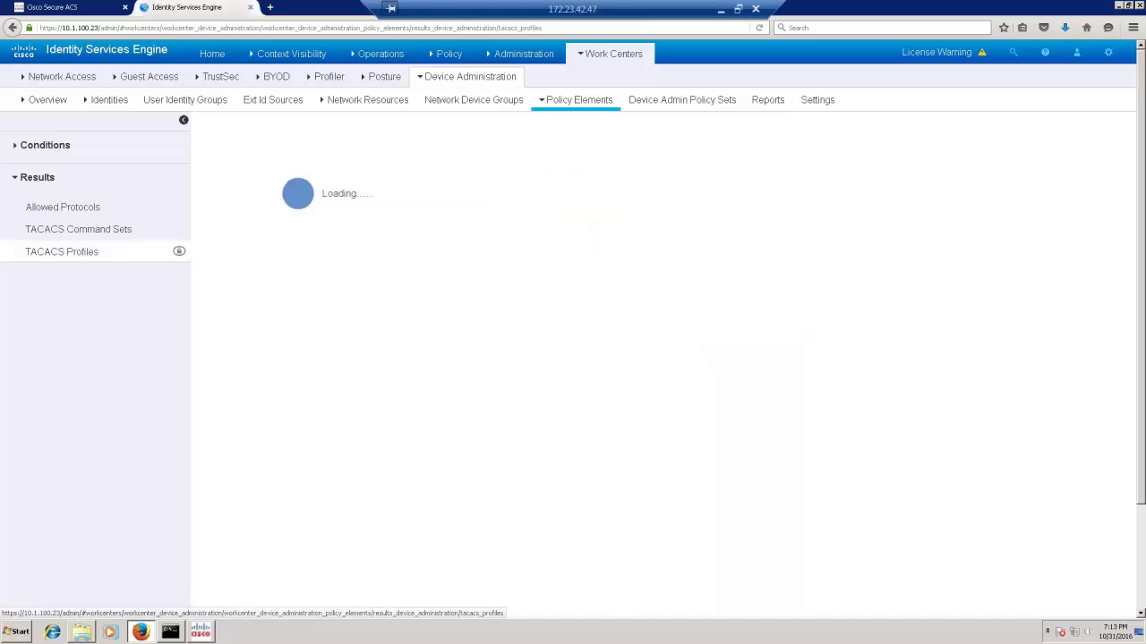
click(352, 229)
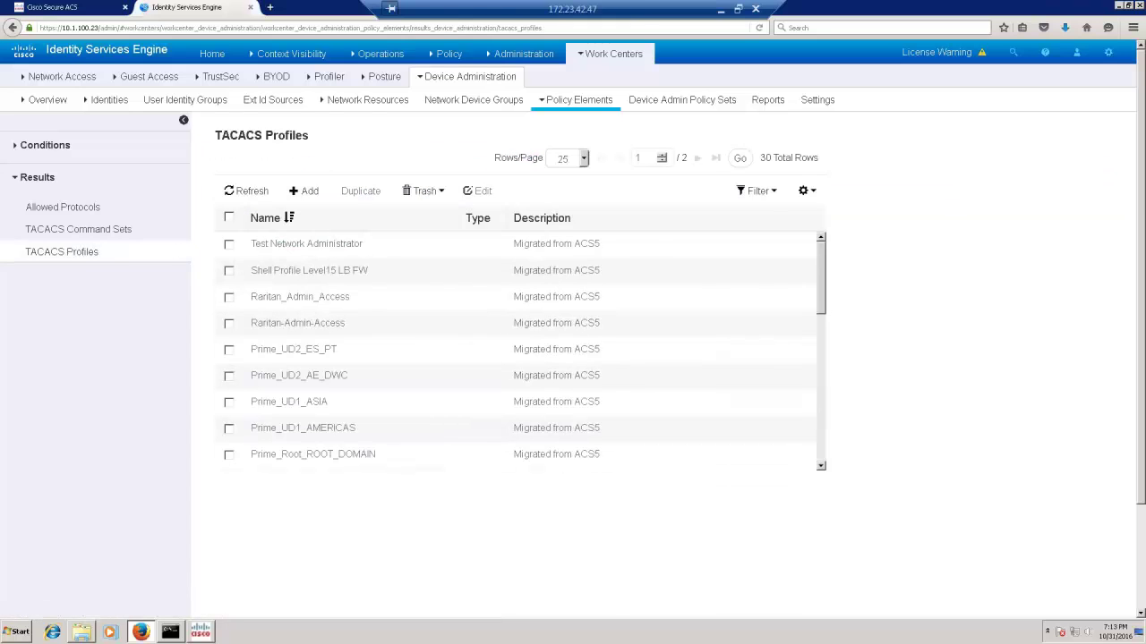
click(229, 244)
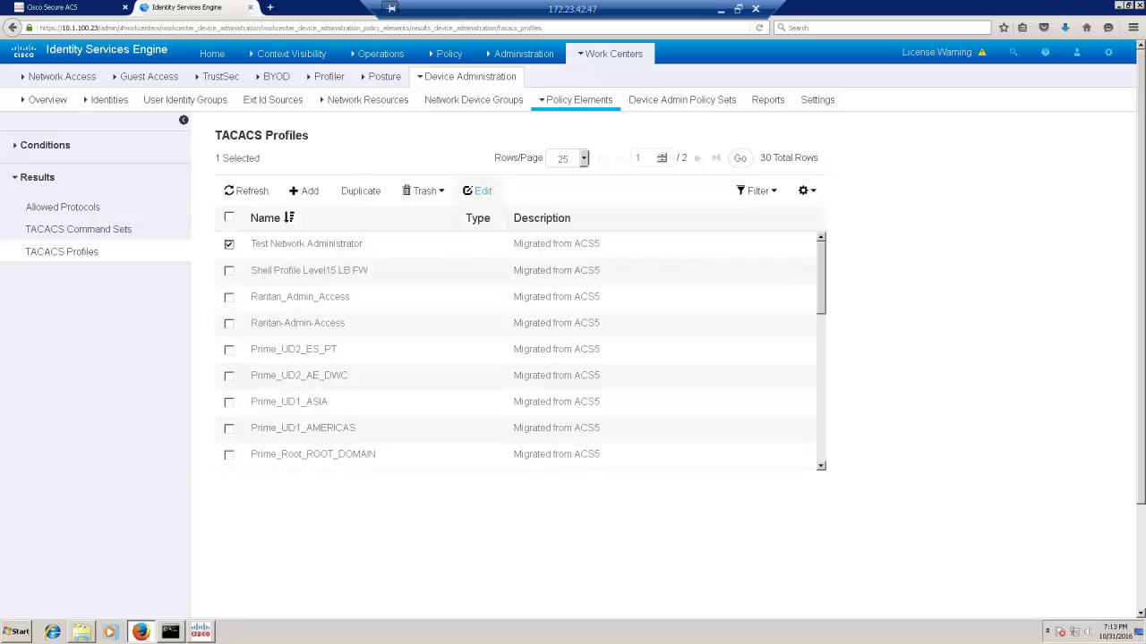
click(477, 191)
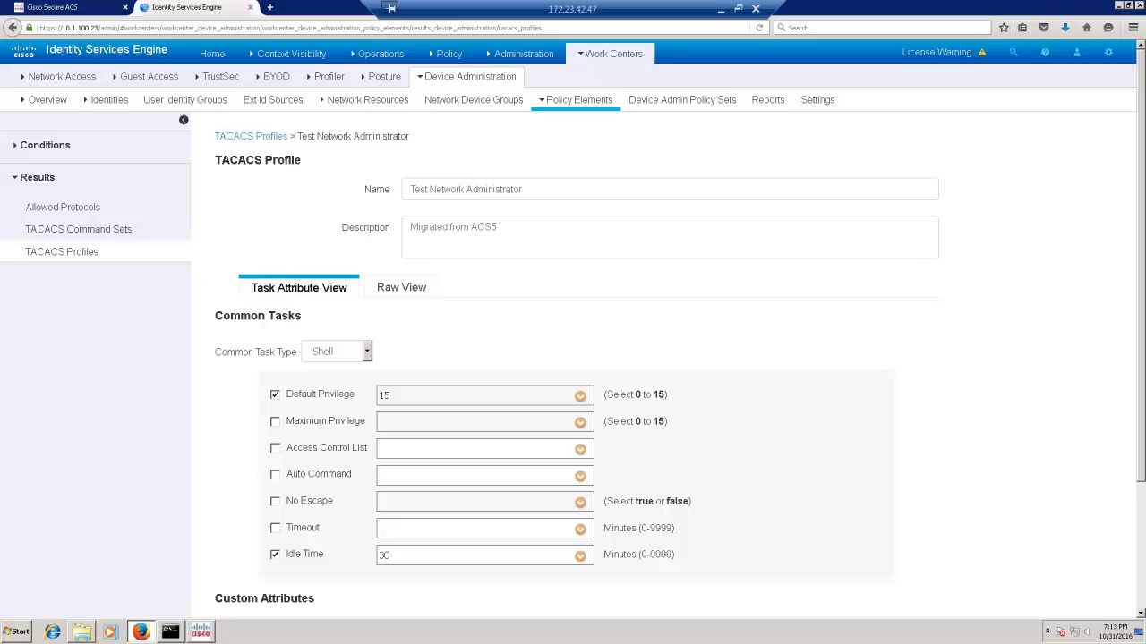
Open the Network Admin _ Limited access command set and review its DENY_ALWAYS and PERMIT rules.
click(79, 229)
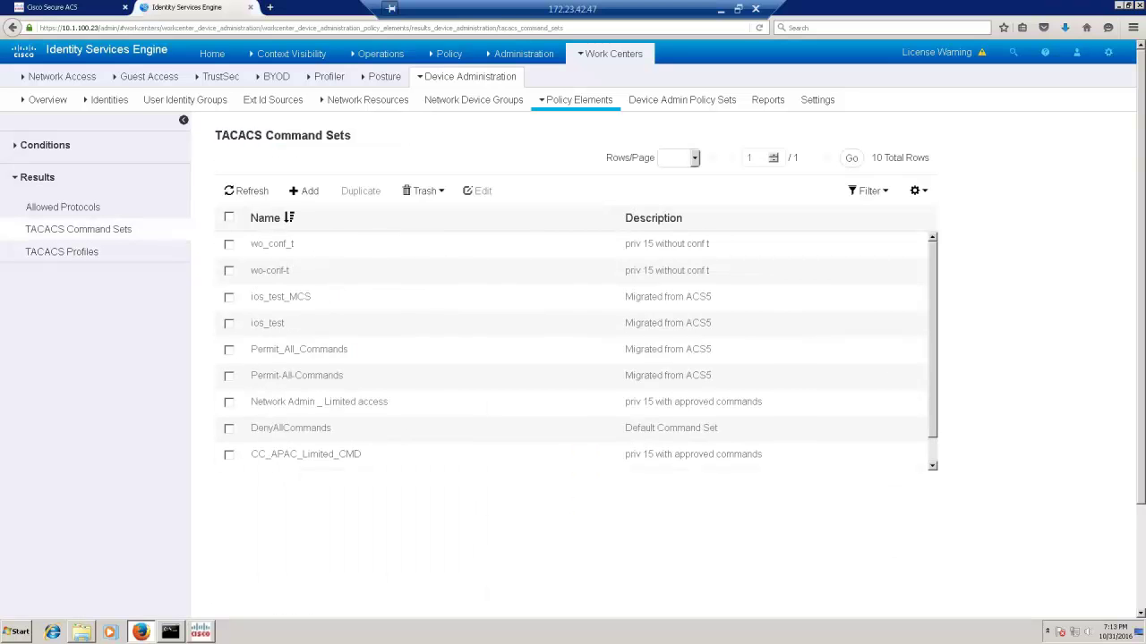
click(230, 402)
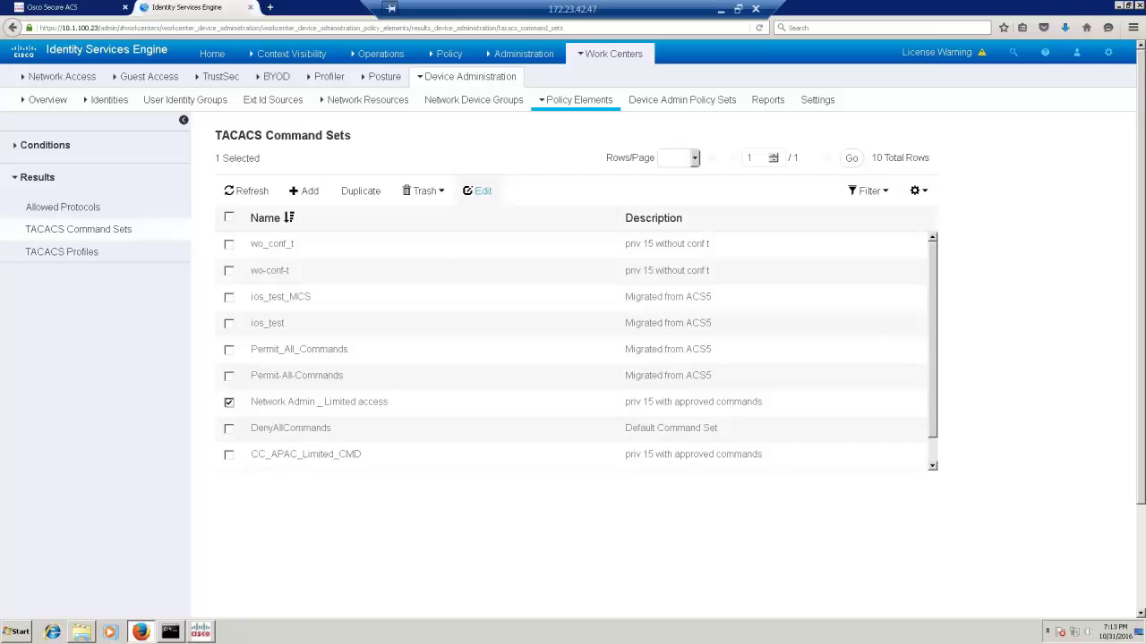
click(477, 191)
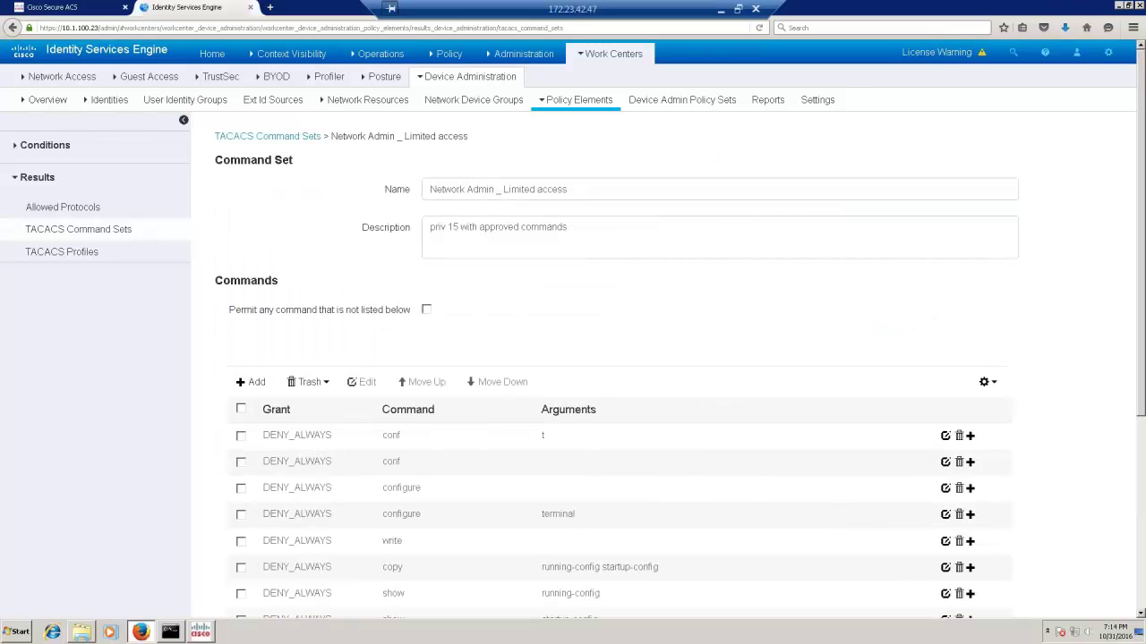
scroll(618, 403, down, 3)
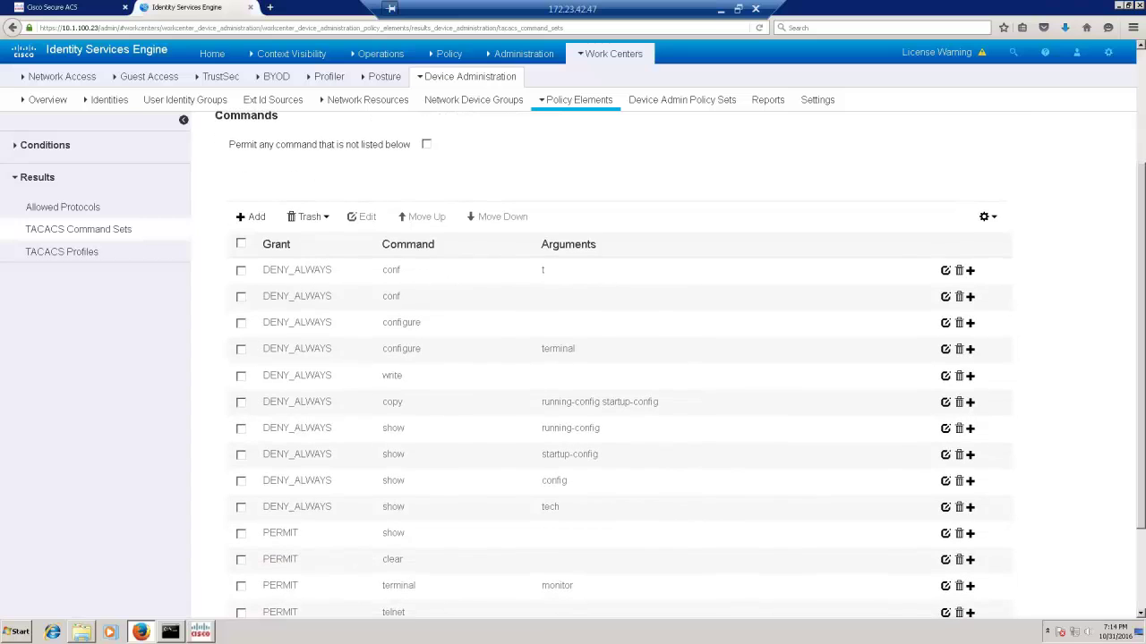
scroll(617, 402, down, 2)
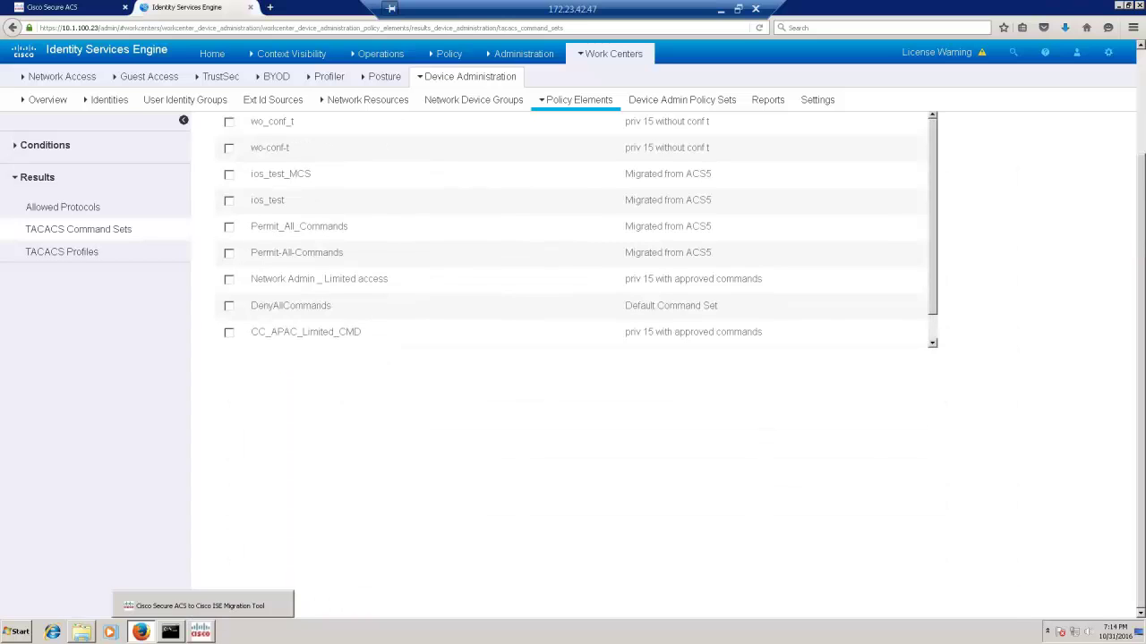
Leave the command set form and return to the migration tool's import results.
click(200, 632)
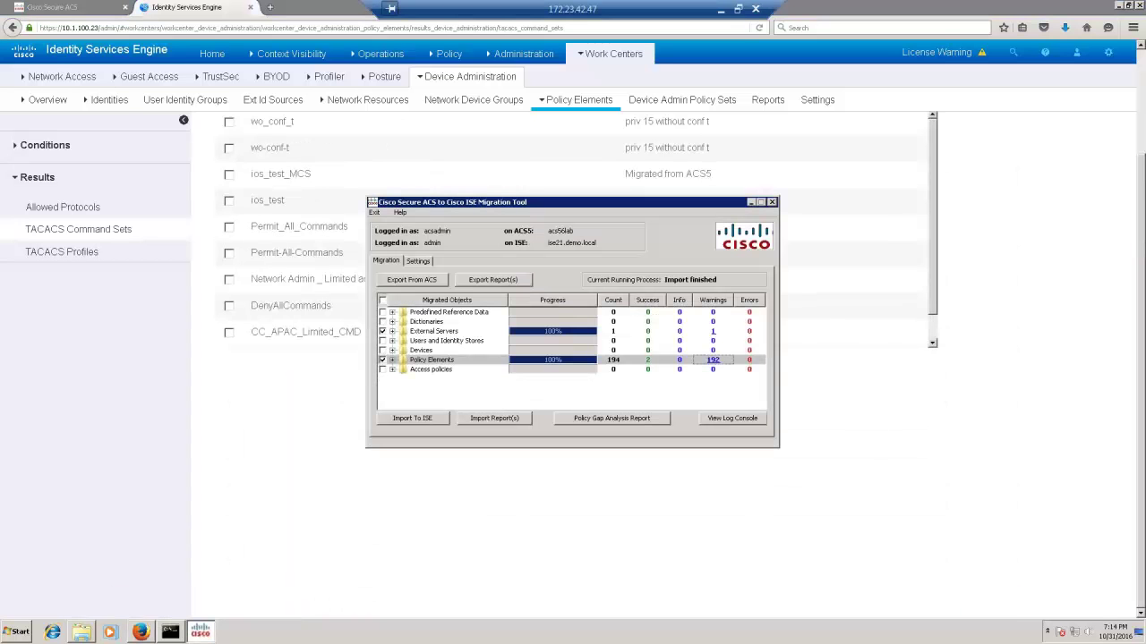